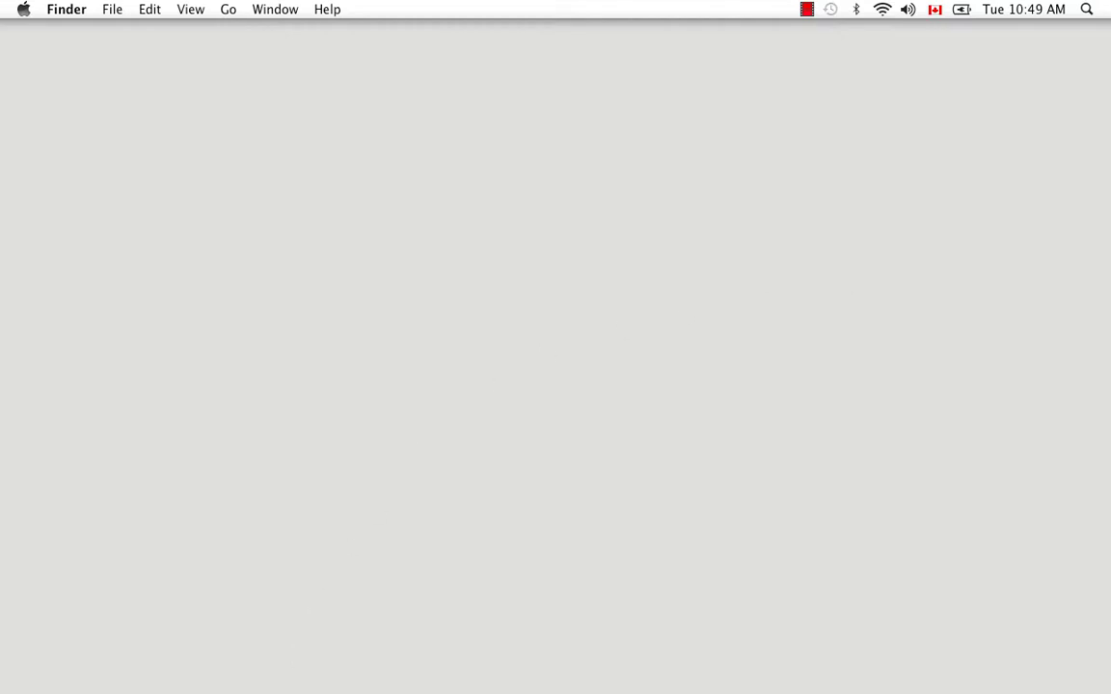
Launch AnimatePro from the Toon Boom Animate Pro 2 folder in Applications.
{"action": "mouse_move", "coordinate": [284, 665]}
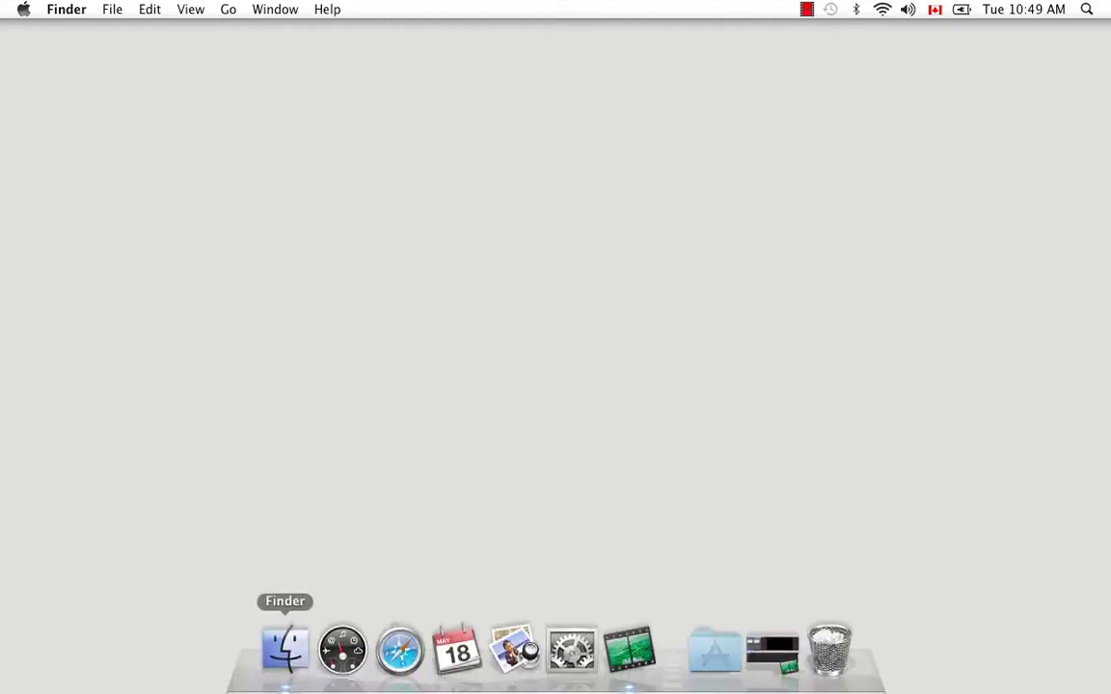
{"action": "left_click", "coordinate": [284, 663]}
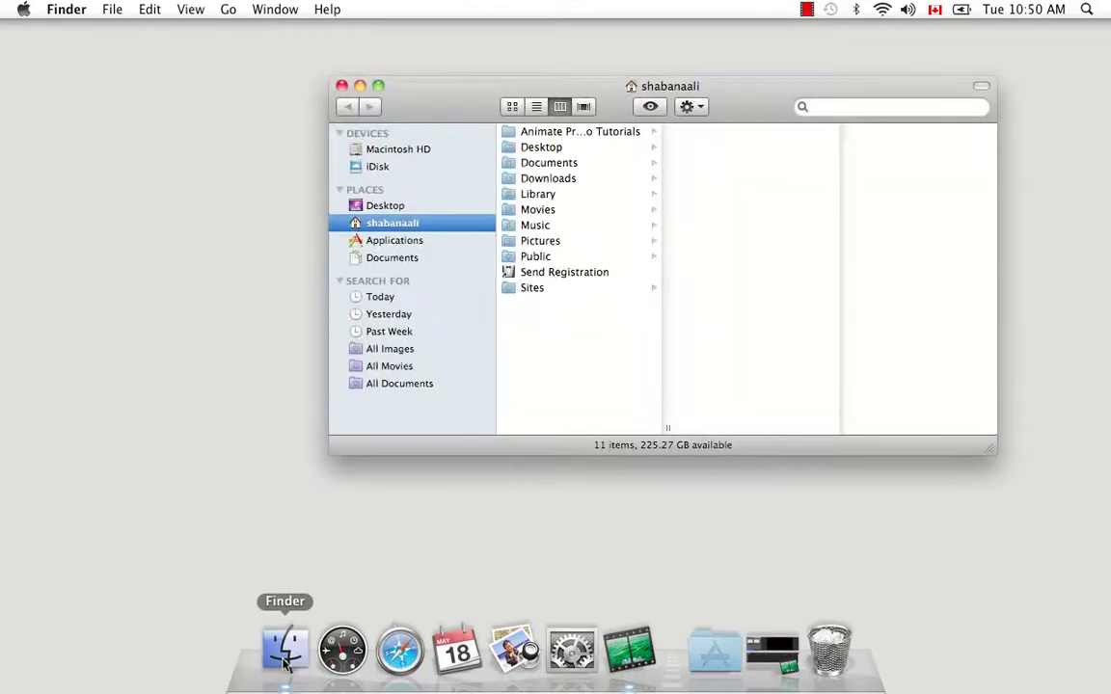
{"action": "left_click", "coordinate": [403, 240]}
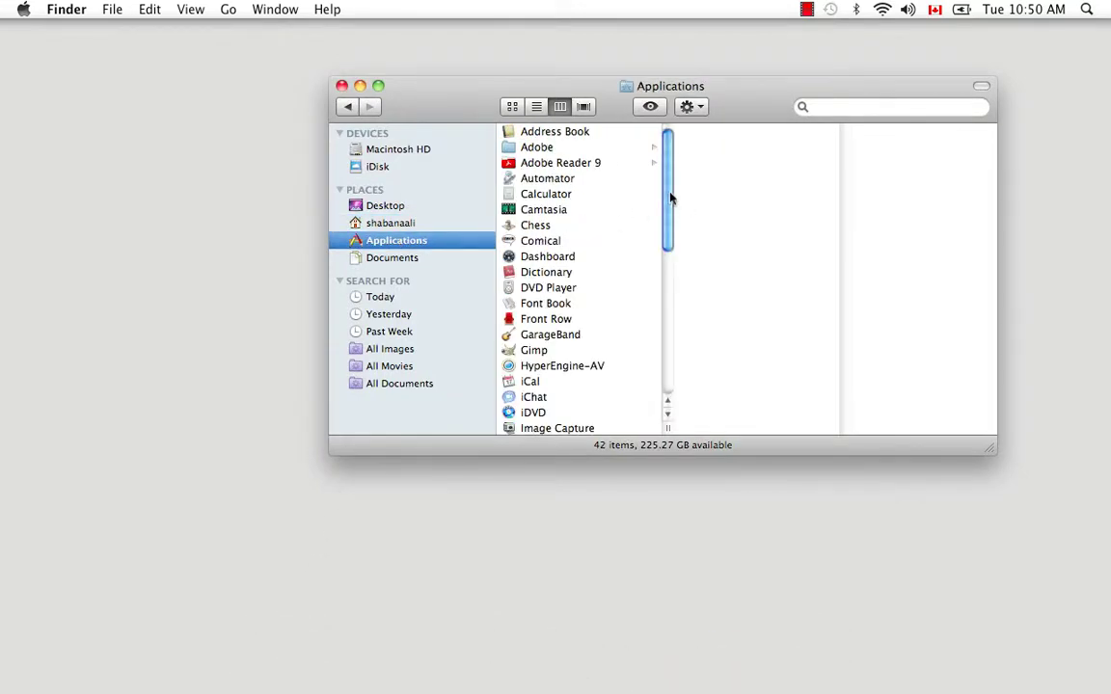
{"action": "left_click_drag", "start_coordinate": [672, 198], "coordinate": [671, 356]}
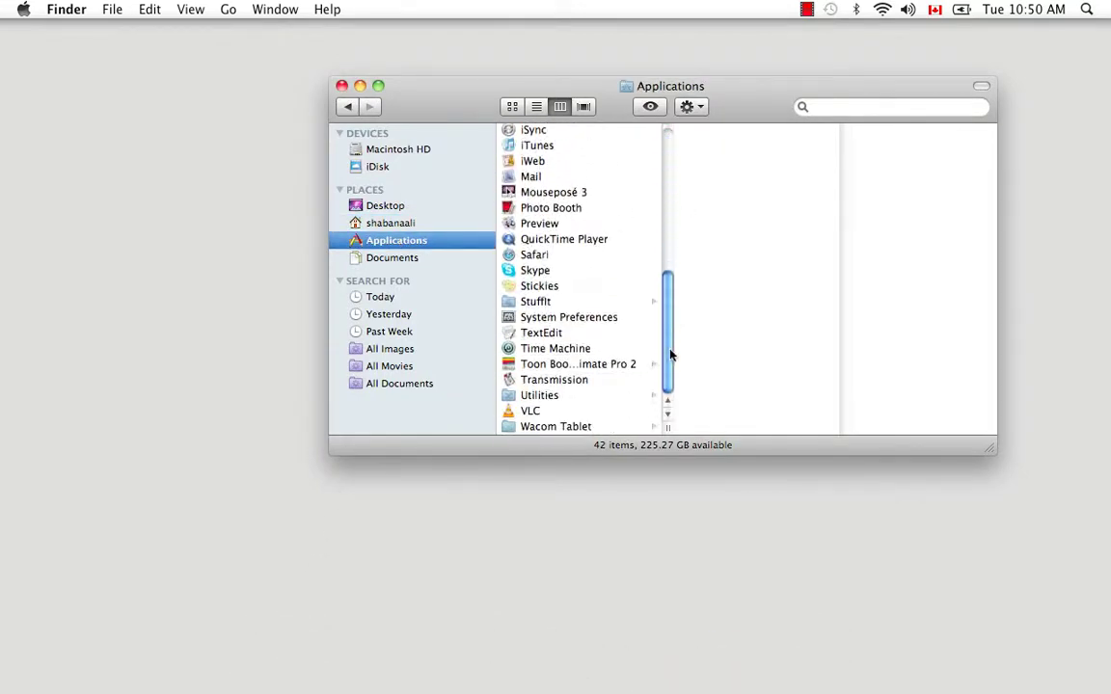
{"action": "left_click", "coordinate": [607, 367]}
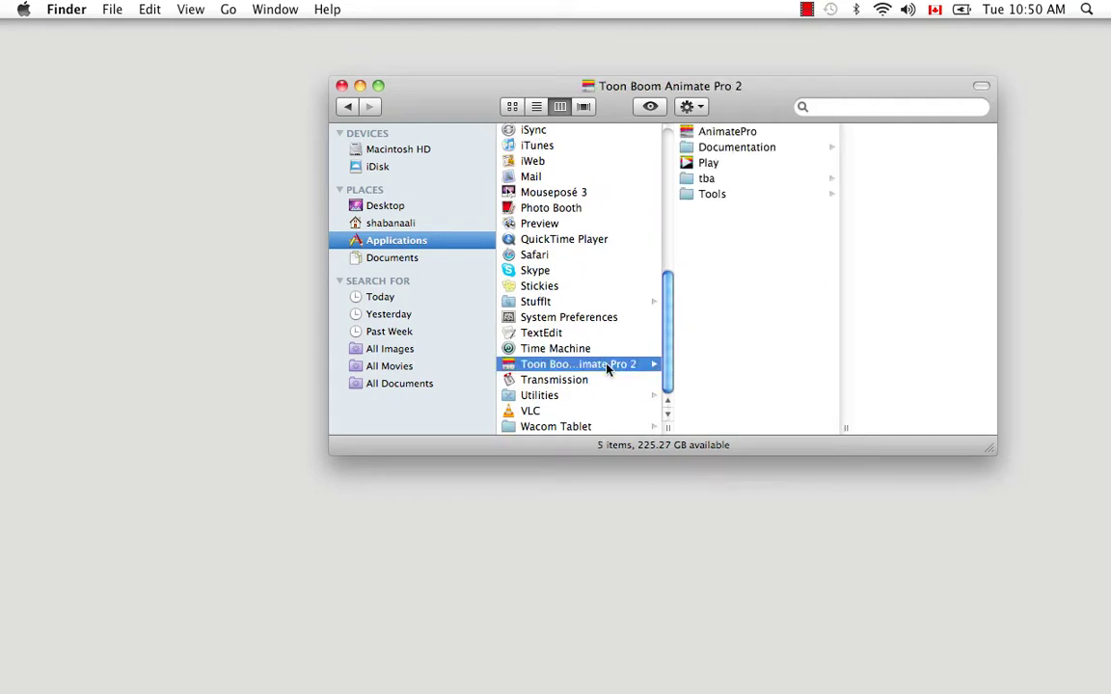
{"action": "double_click", "coordinate": [687, 136]}
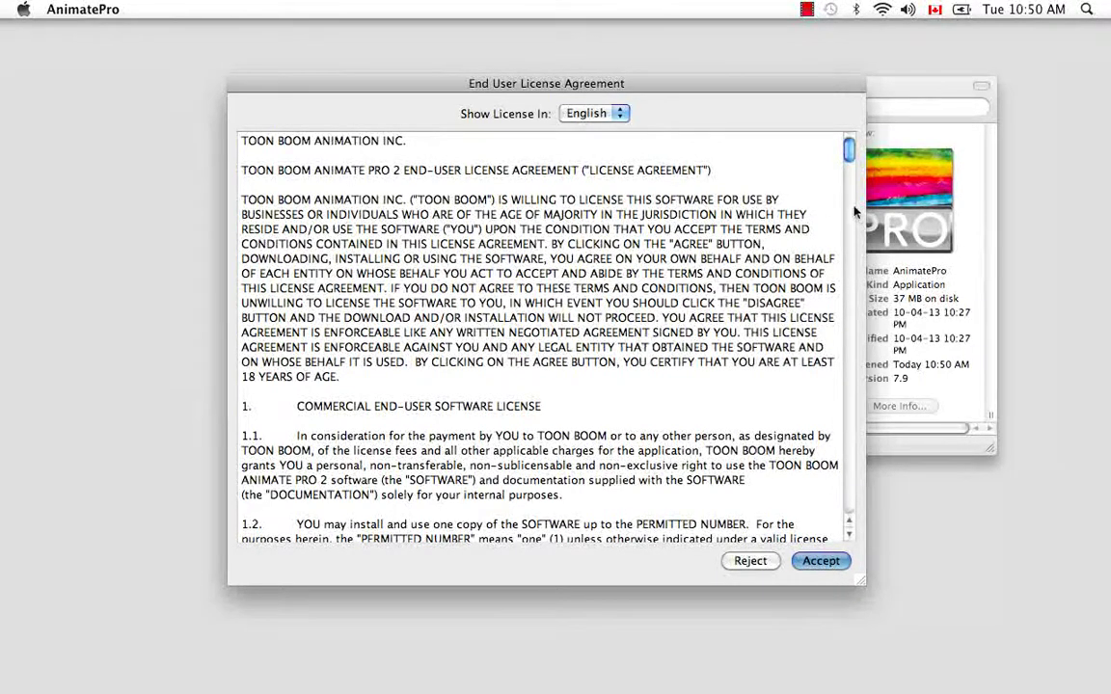
Accept the end user license agreement through to its end and install the Adobe Flash style shortcuts and preferences.
{"action": "left_click_drag", "start_coordinate": [848, 150], "coordinate": [835, 521]}
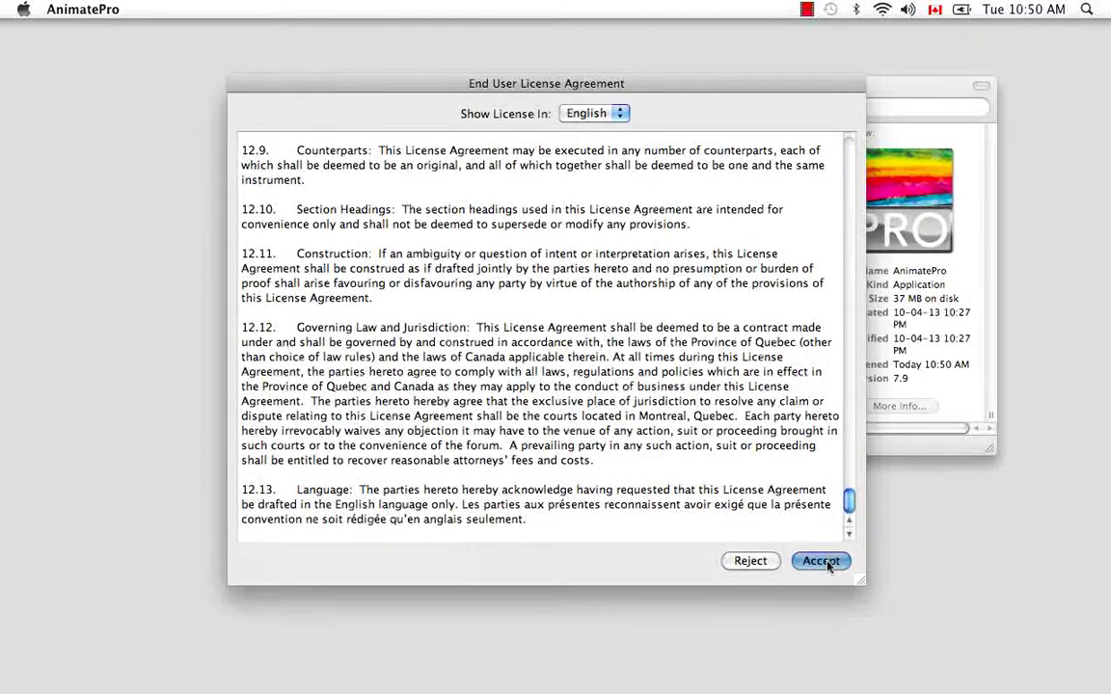
{"action": "left_click", "coordinate": [821, 561]}
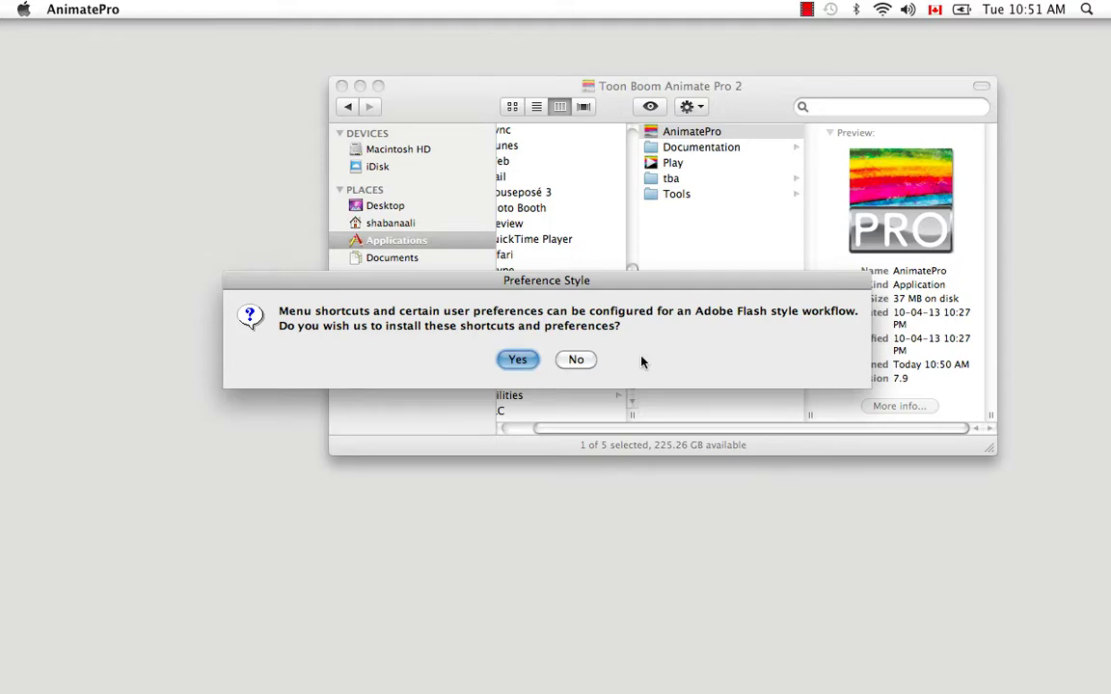
{"action": "left_click", "coordinate": [503, 361]}
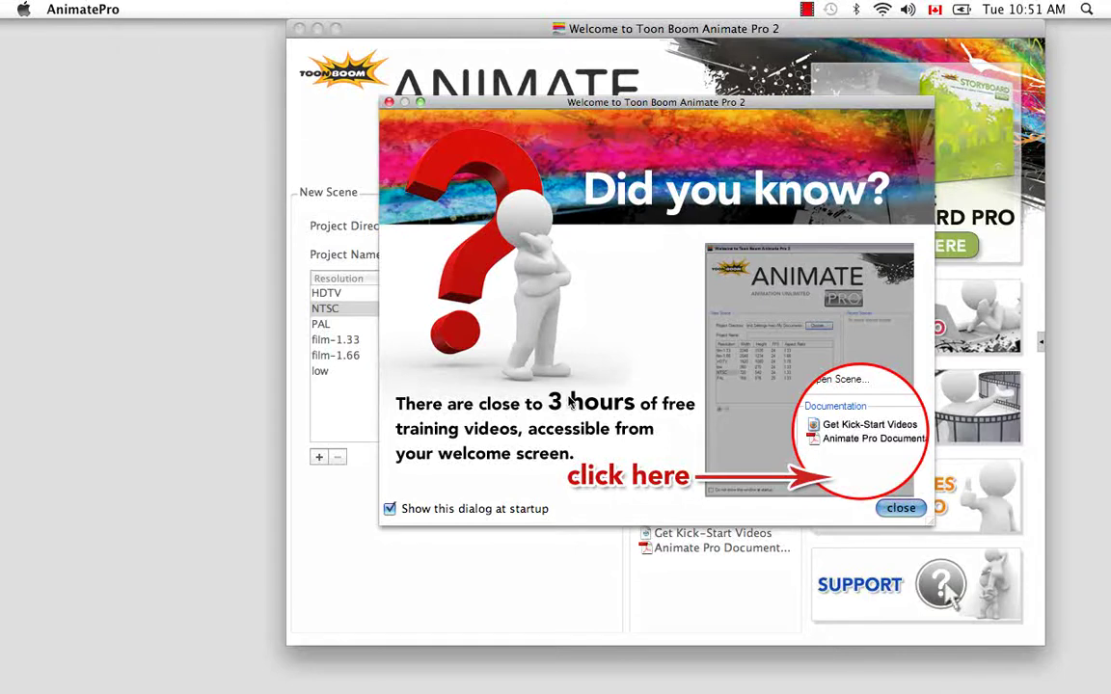
Disable showing the "Did you know?" dialog at startup and close it.
{"action": "left_click", "coordinate": [389, 509]}
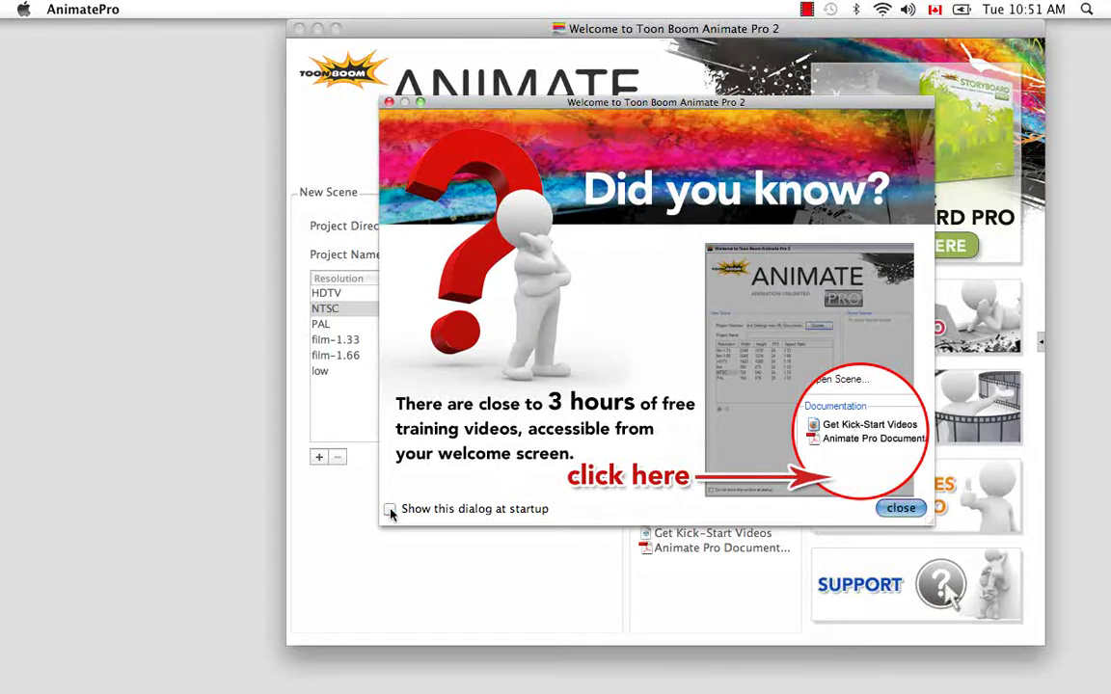
{"action": "left_click", "coordinate": [900, 508]}
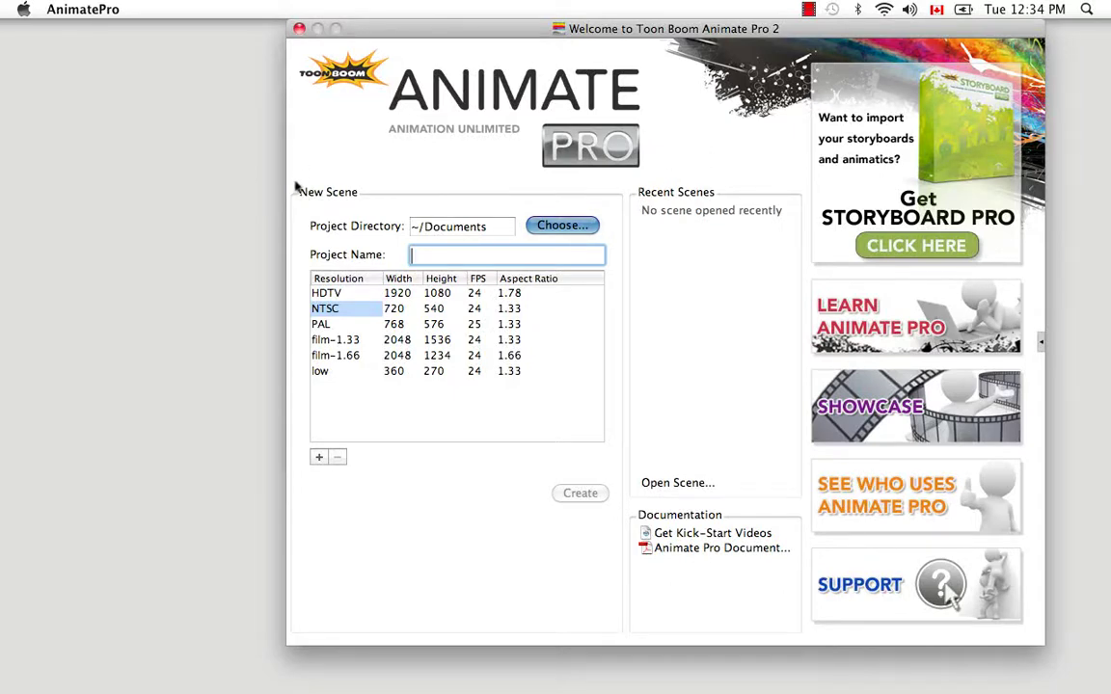
Create a new folder named Animation in the home folder and choose it as the project directory.
{"action": "left_click", "coordinate": [563, 226]}
{"action": "left_click", "coordinate": [502, 209]}
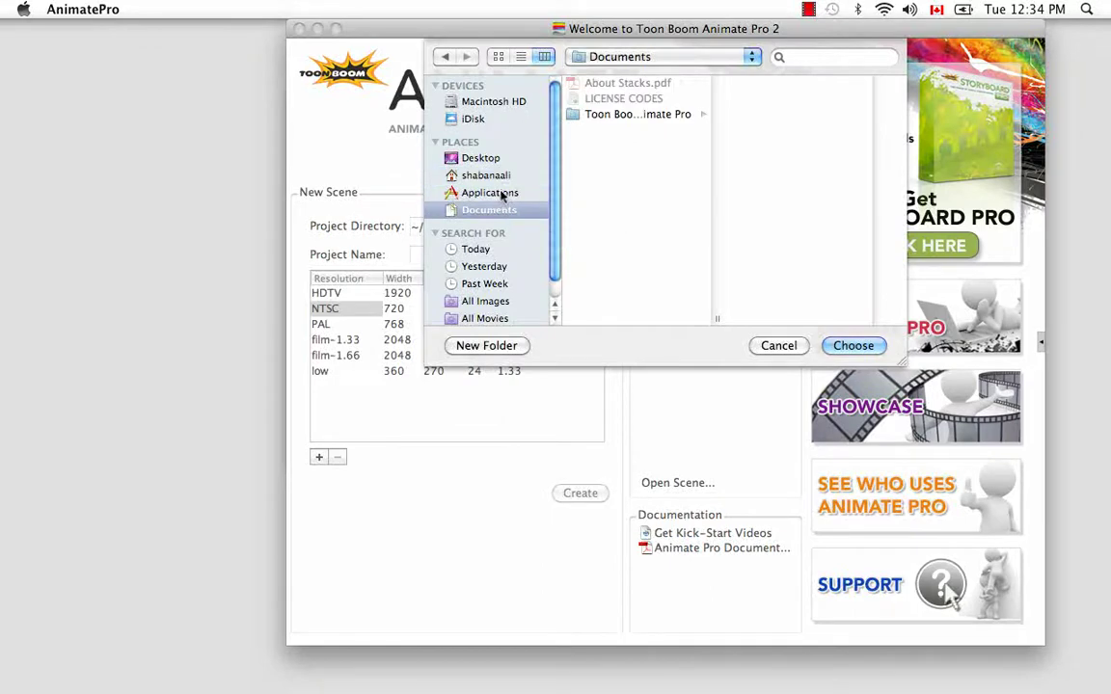
{"action": "left_click", "coordinate": [501, 193]}
{"action": "left_click", "coordinate": [499, 177]}
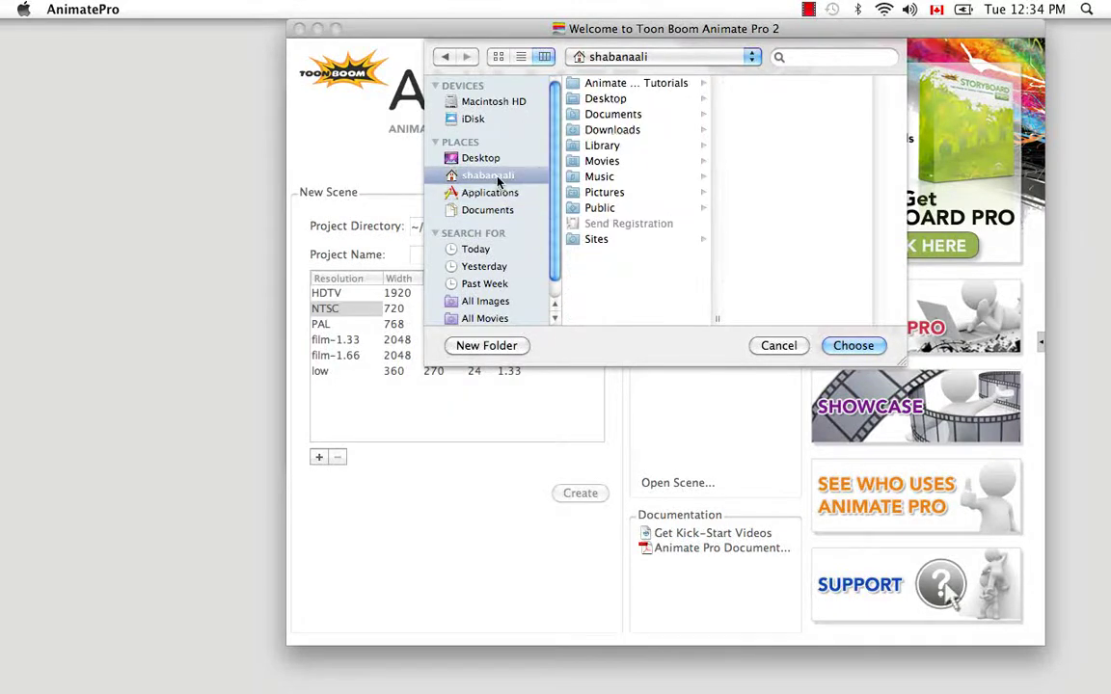
{"action": "left_click", "coordinate": [518, 347]}
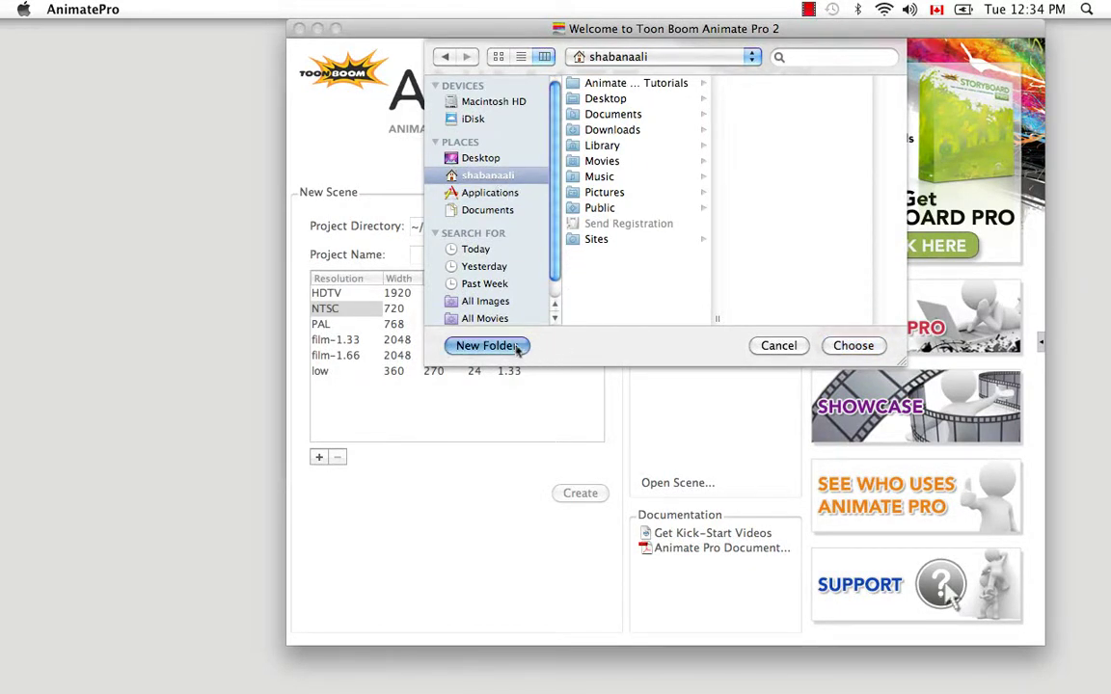
{"action": "key", "text": "BackSpace"}
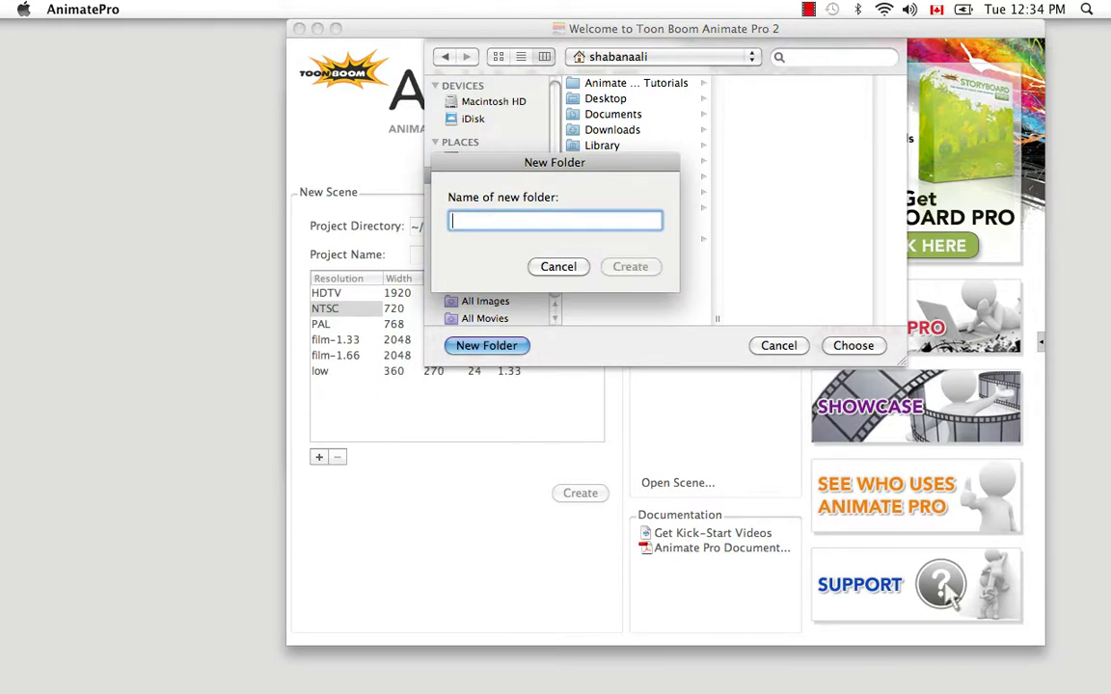
{"action": "type", "text": "Animatio"}
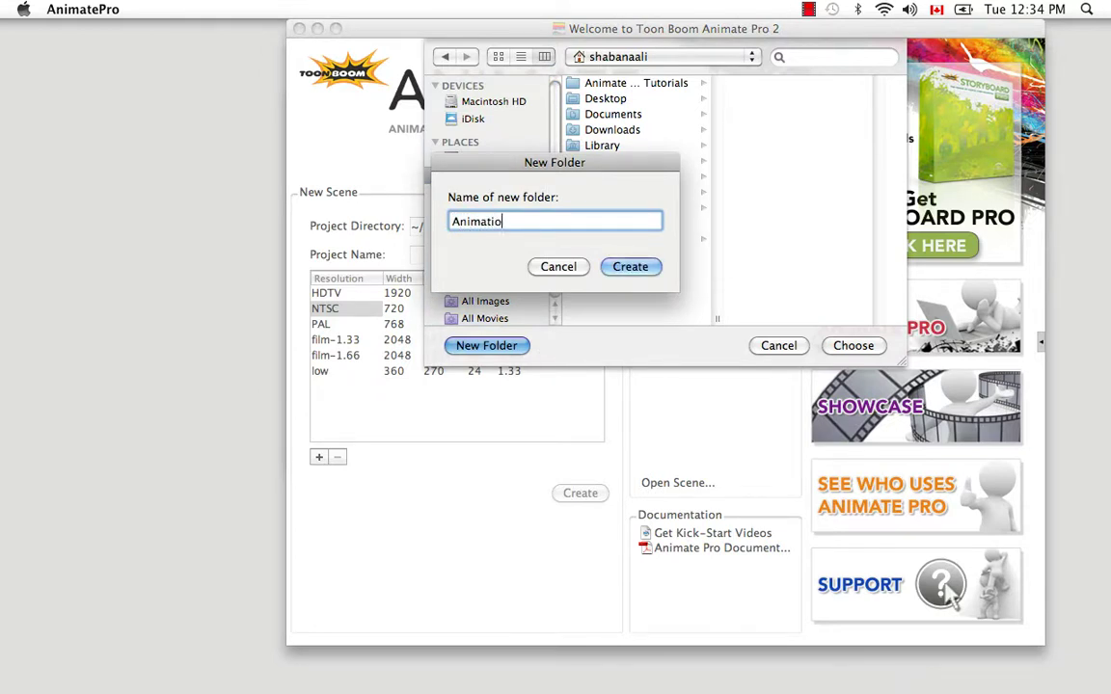
{"action": "type", "text": "n"}
{"action": "left_click", "coordinate": [647, 268]}
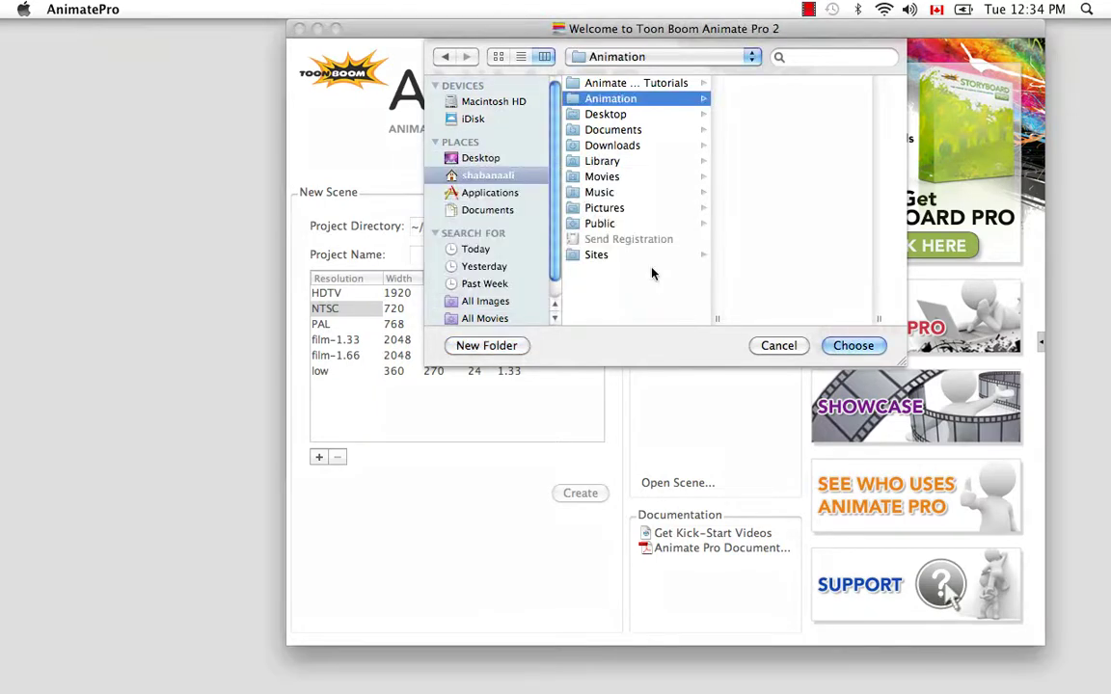
{"action": "left_click", "coordinate": [853, 346]}
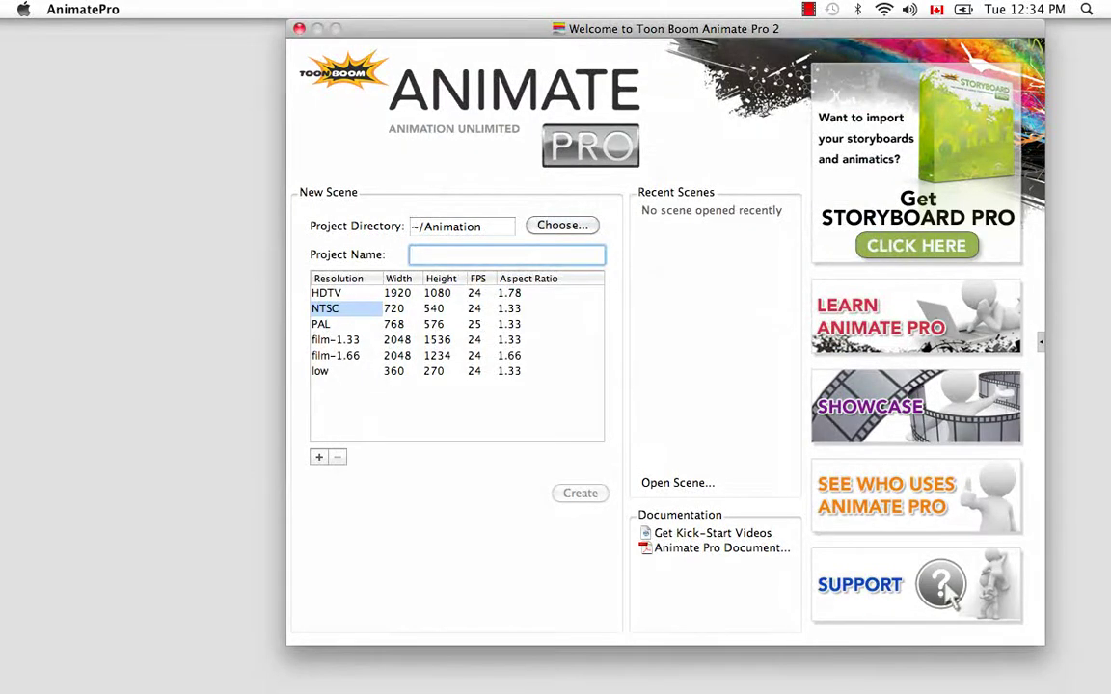
Name the project CreatingAProject and select the low resolution preset.
{"action": "type", "text": "Creating"}
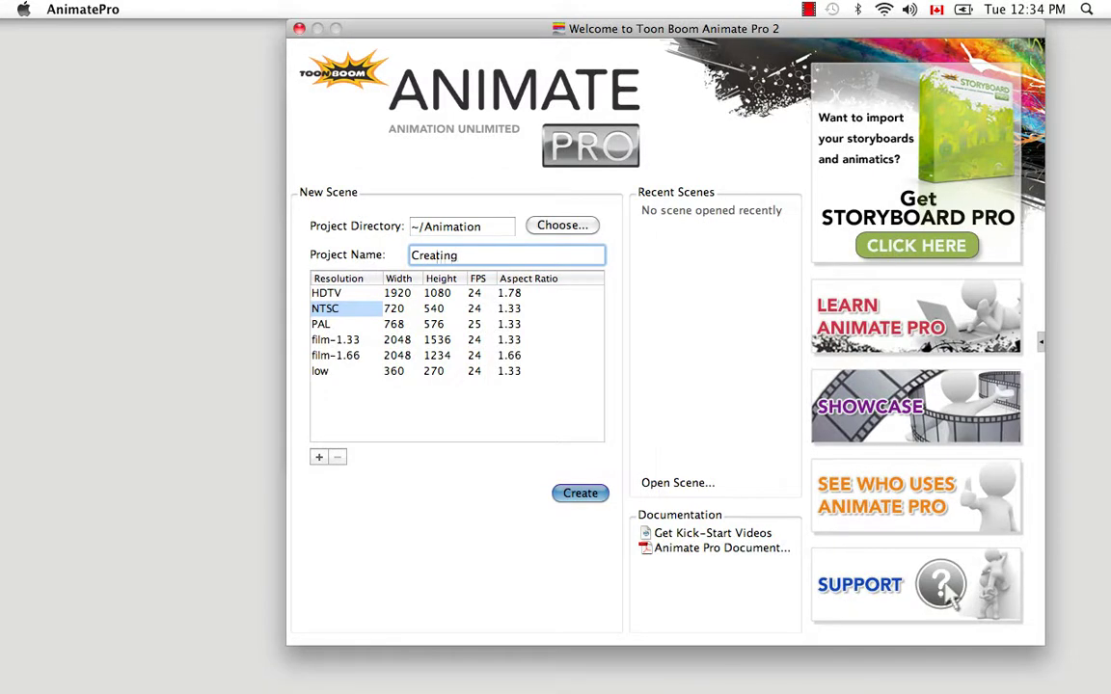
{"action": "type", "text": "AProject"}
{"action": "left_click", "coordinate": [555, 371]}
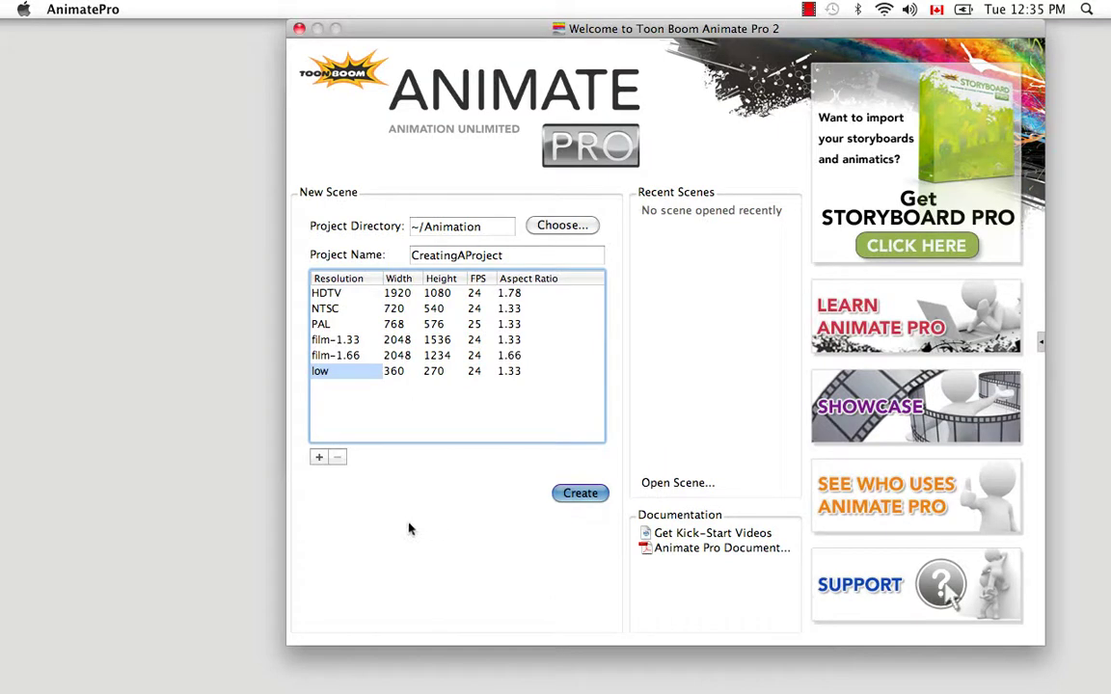
Start a new resolution preset and name it MyResolution.
{"action": "left_click", "coordinate": [319, 459]}
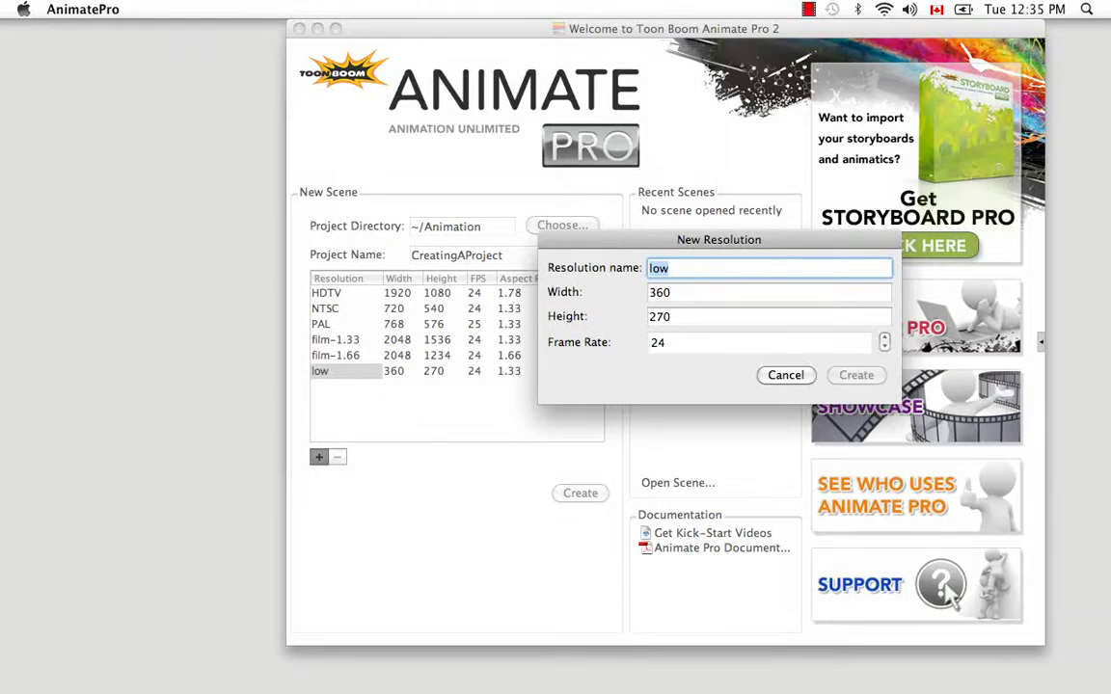
{"action": "key", "text": "BackSpace"}
{"action": "type", "text": "MY"}
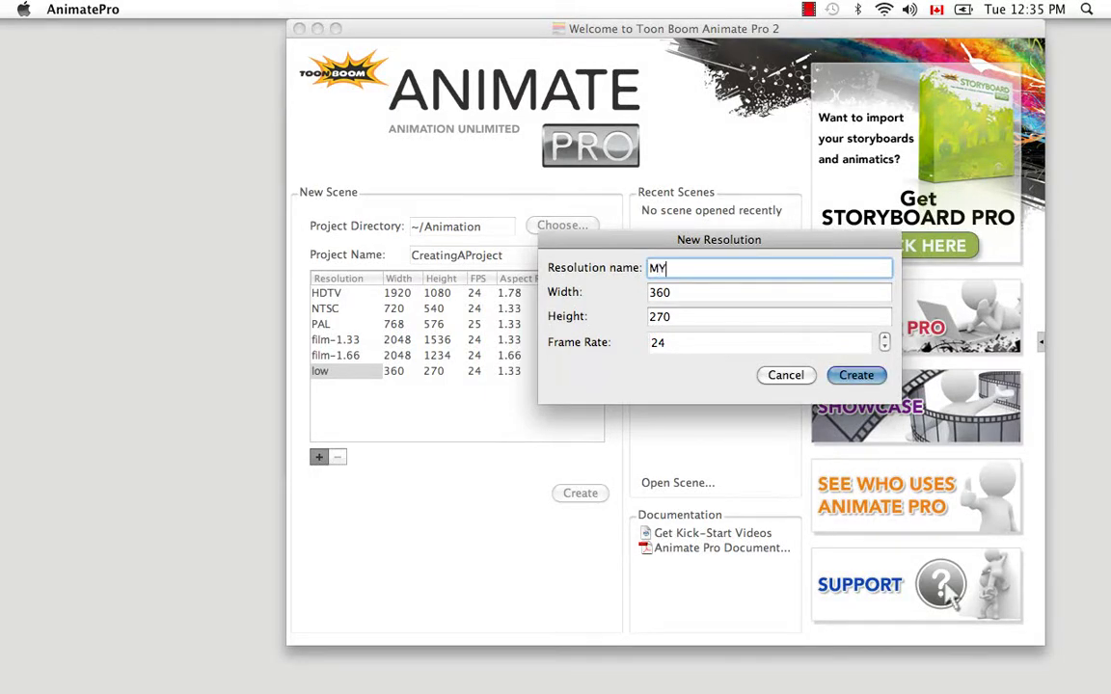
{"action": "key", "text": "BackSpace"}
{"action": "type", "text": "yResolution"}
{"action": "key", "text": "BackSpace"}
{"action": "key", "text": "BackSpace"}
{"action": "type", "text": "on"}
{"action": "key", "text": "Tab"}
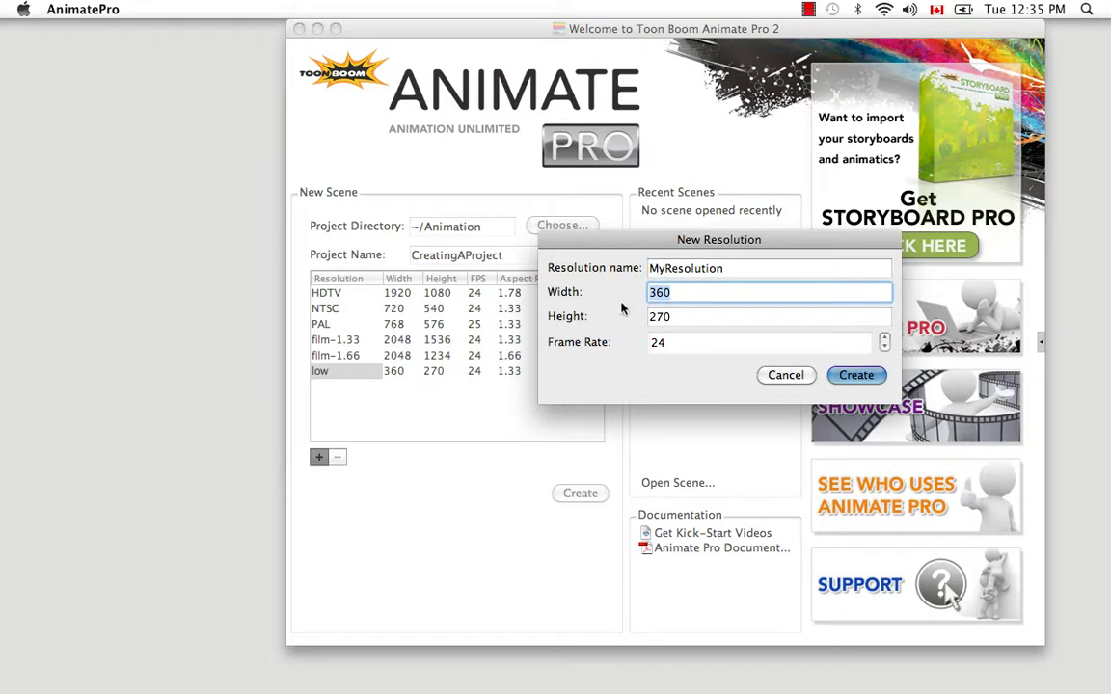
Set the new resolution's width and height to 600 and its frame rate to 15, and create the preset.
{"action": "key", "text": "BackSpace"}
{"action": "type", "text": "600"}
{"action": "key", "text": "Tab"}
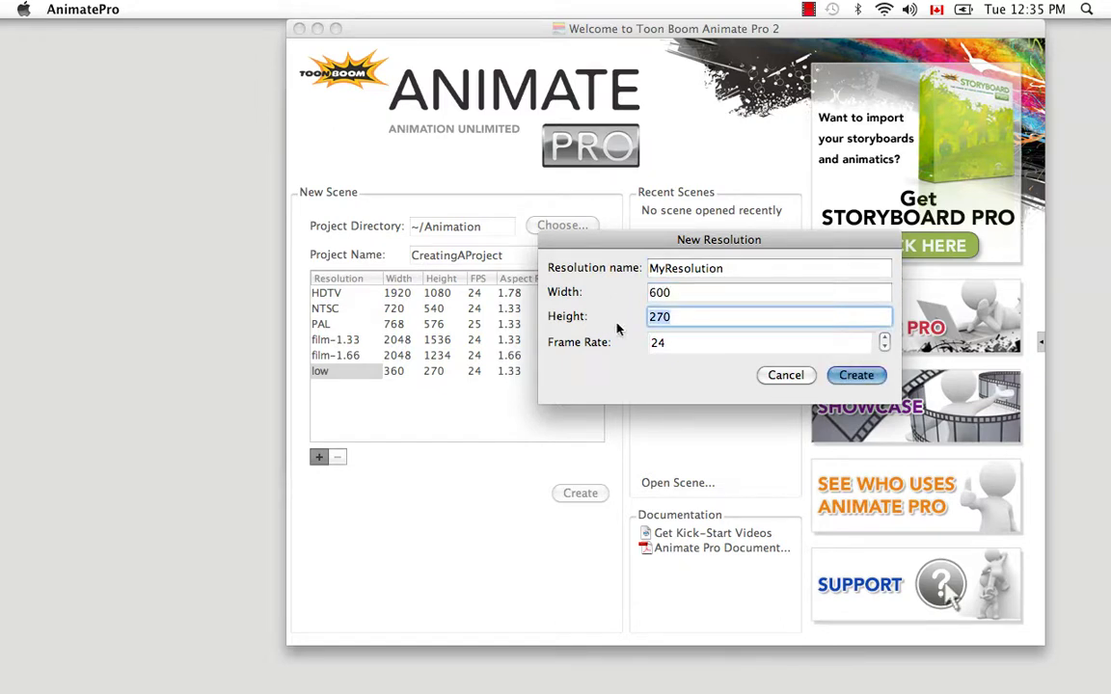
{"action": "key", "text": "BackSpace"}
{"action": "type", "text": "600"}
{"action": "key", "text": "Tab"}
{"action": "key", "text": "BackSpace"}
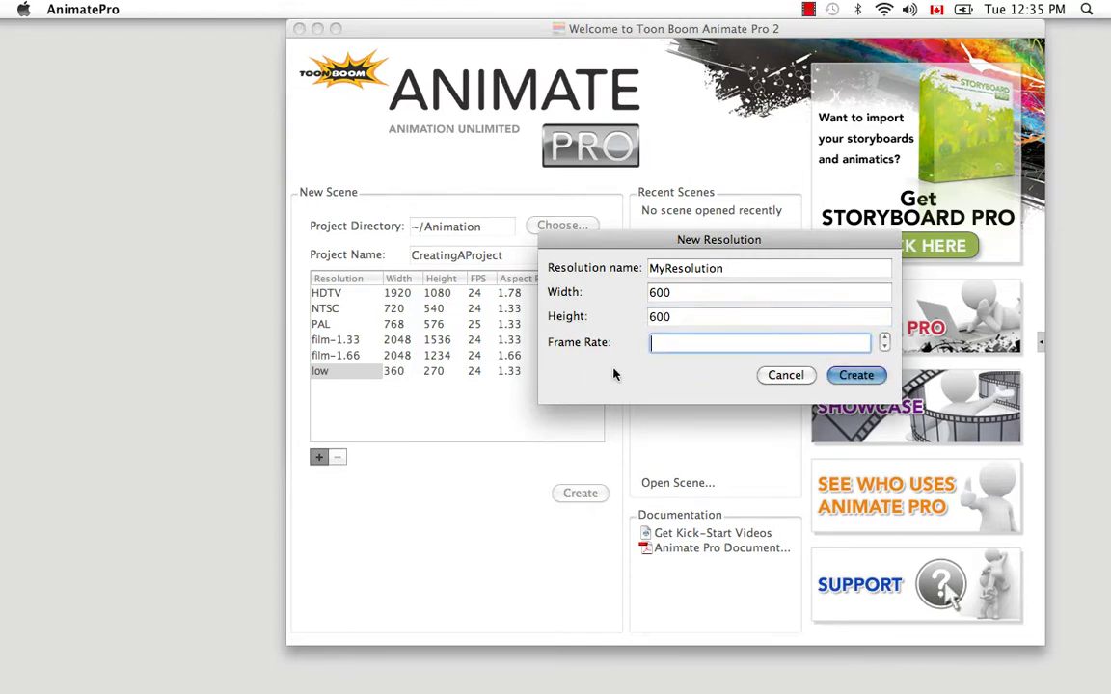
{"action": "type", "text": "15"}
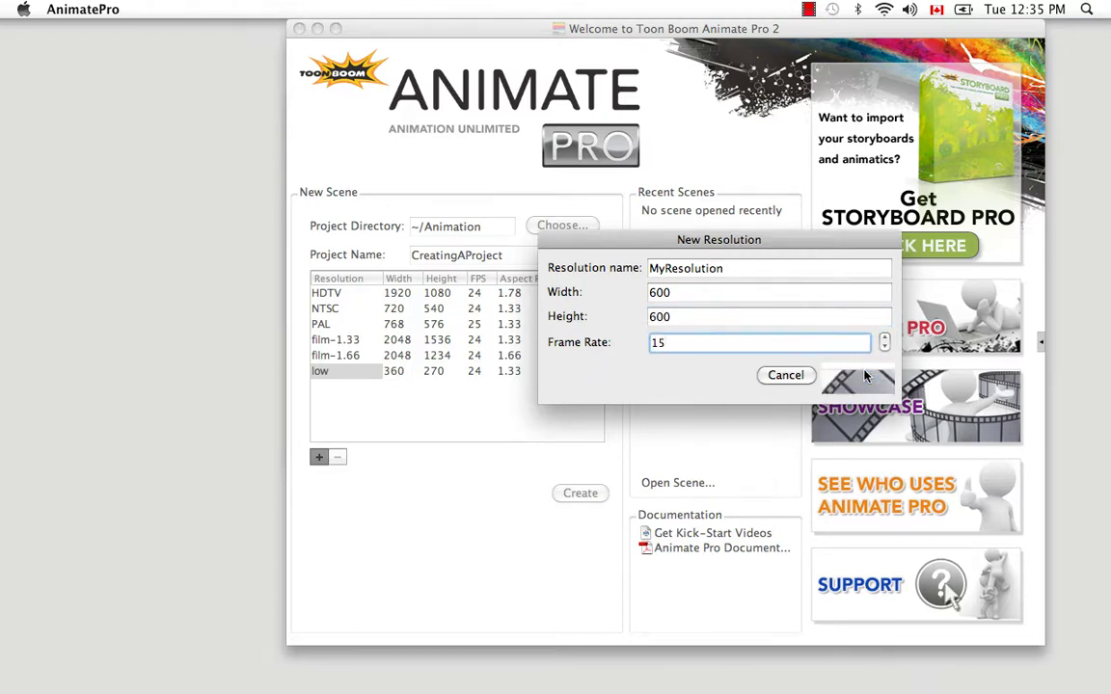
{"action": "left_click", "coordinate": [856, 374]}
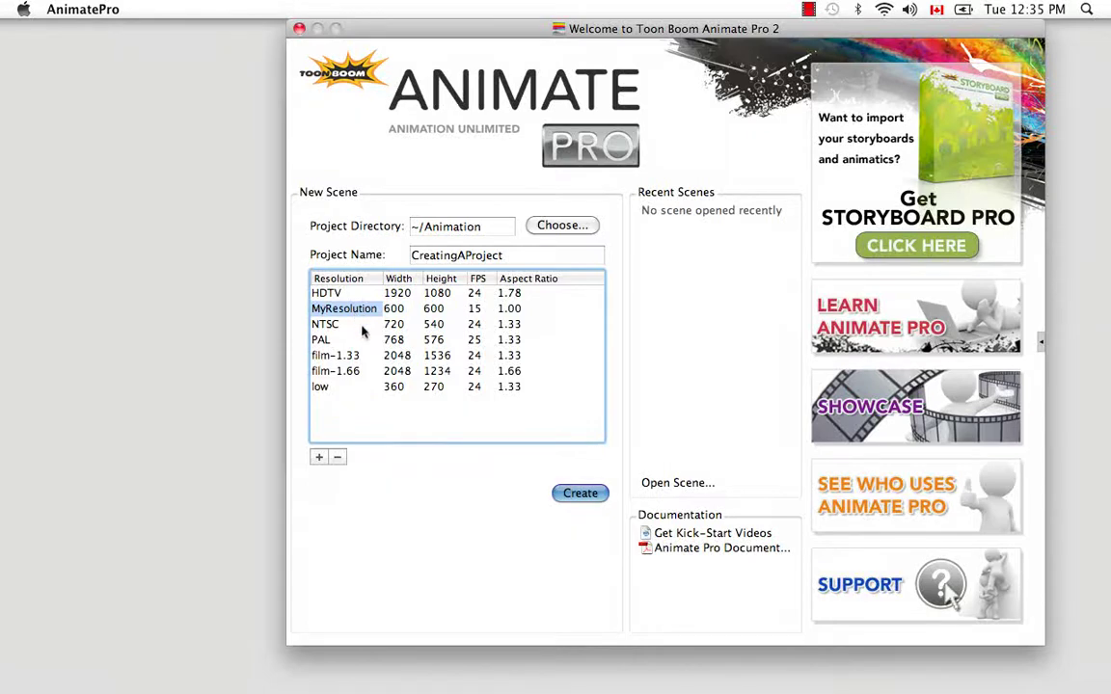
Delete the MyResolution preset from the resolution list.
{"action": "left_click", "coordinate": [337, 458]}
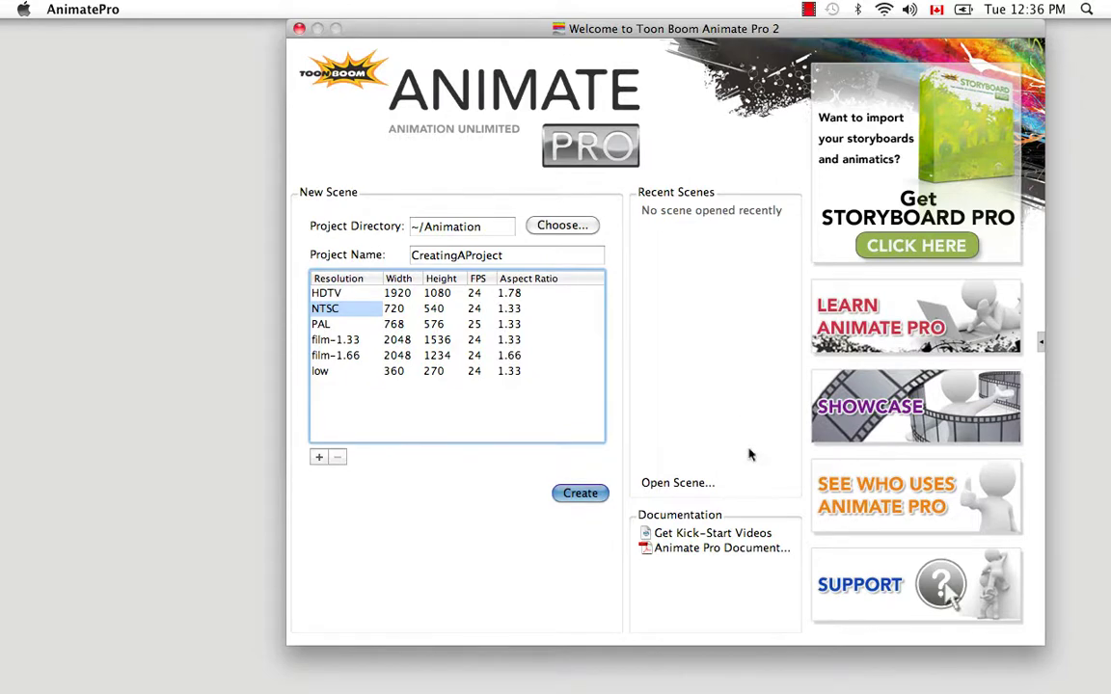
Browse for an existing scene in the tutorials folder under the home directory and select Rabbit_Colour.tbup inside the Rabbit_Colour folder.
{"action": "left_click", "coordinate": [686, 490]}
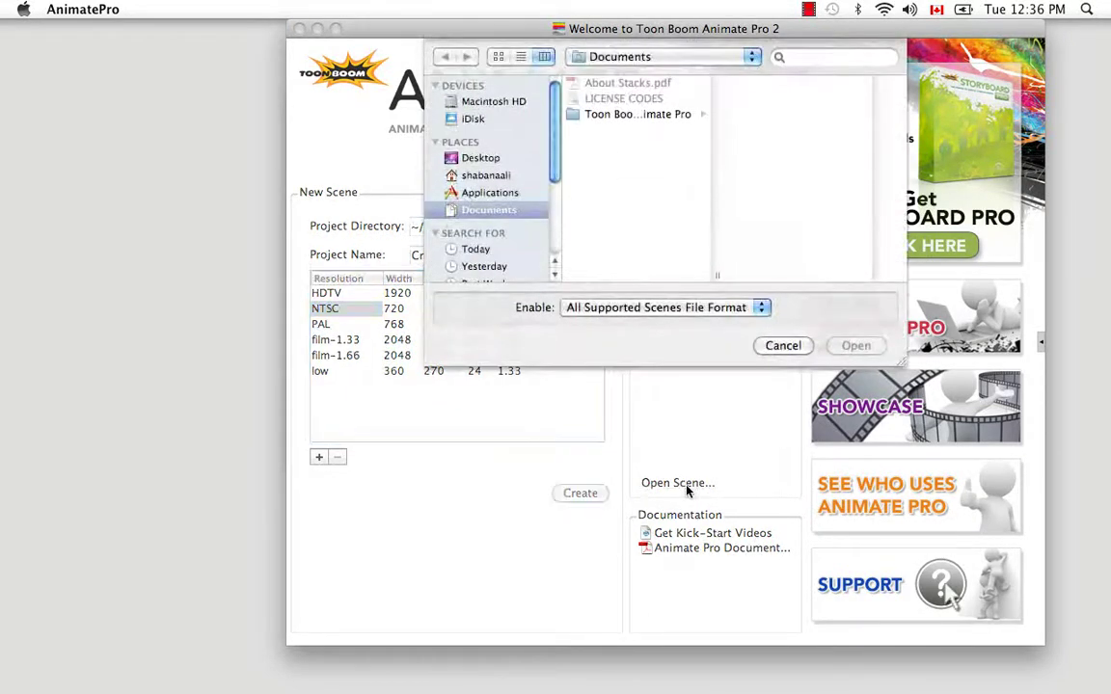
{"action": "left_click", "coordinate": [494, 175]}
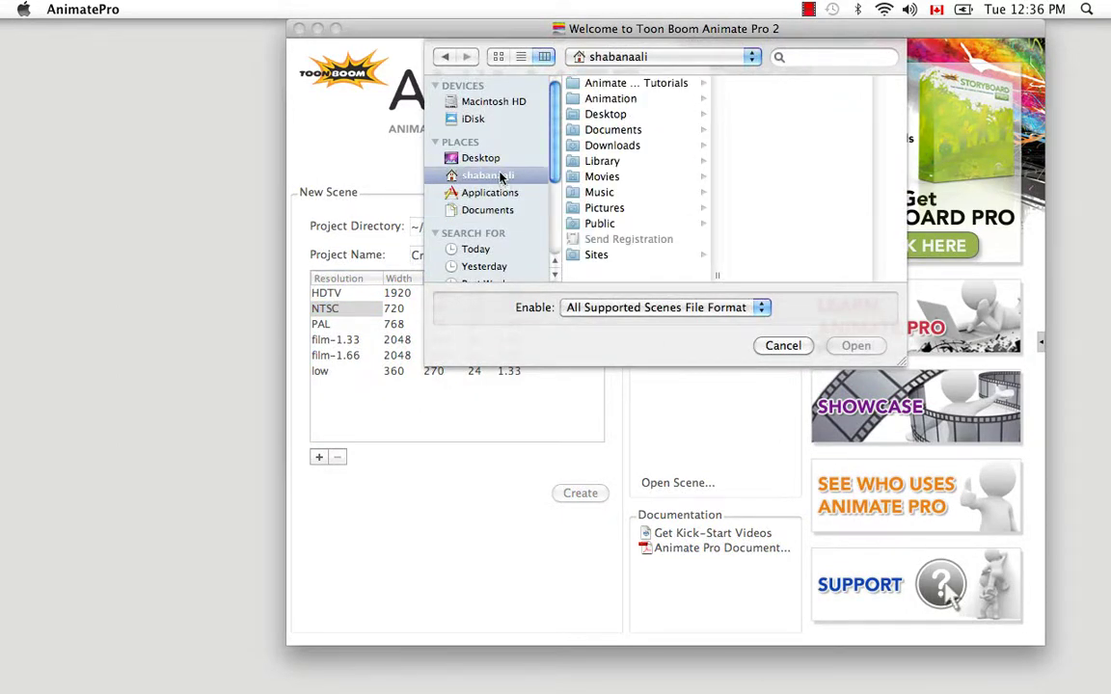
{"action": "left_click", "coordinate": [622, 85]}
{"action": "left_click", "coordinate": [741, 177]}
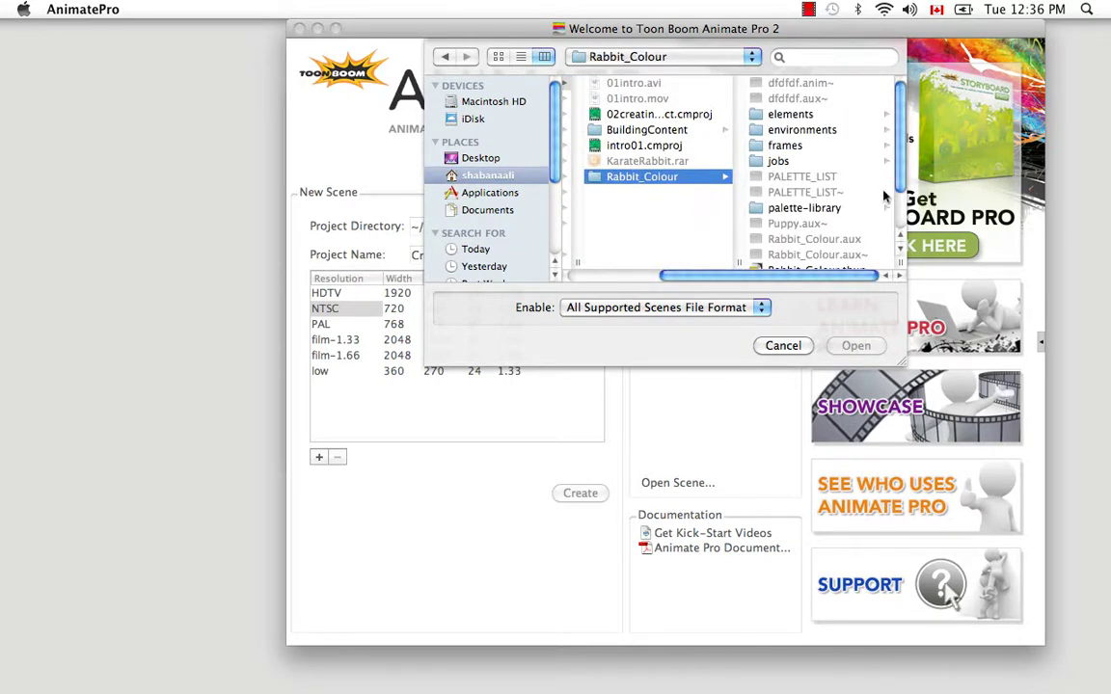
{"action": "left_click_drag", "start_coordinate": [897, 138], "coordinate": [894, 217]}
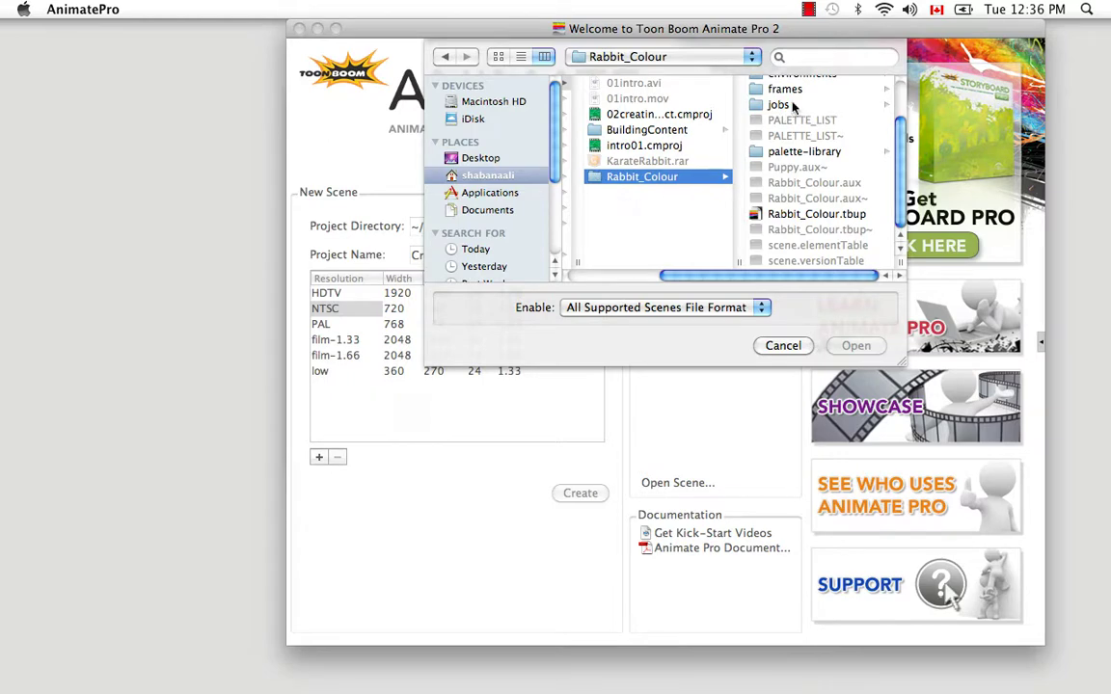
{"action": "left_click", "coordinate": [861, 221]}
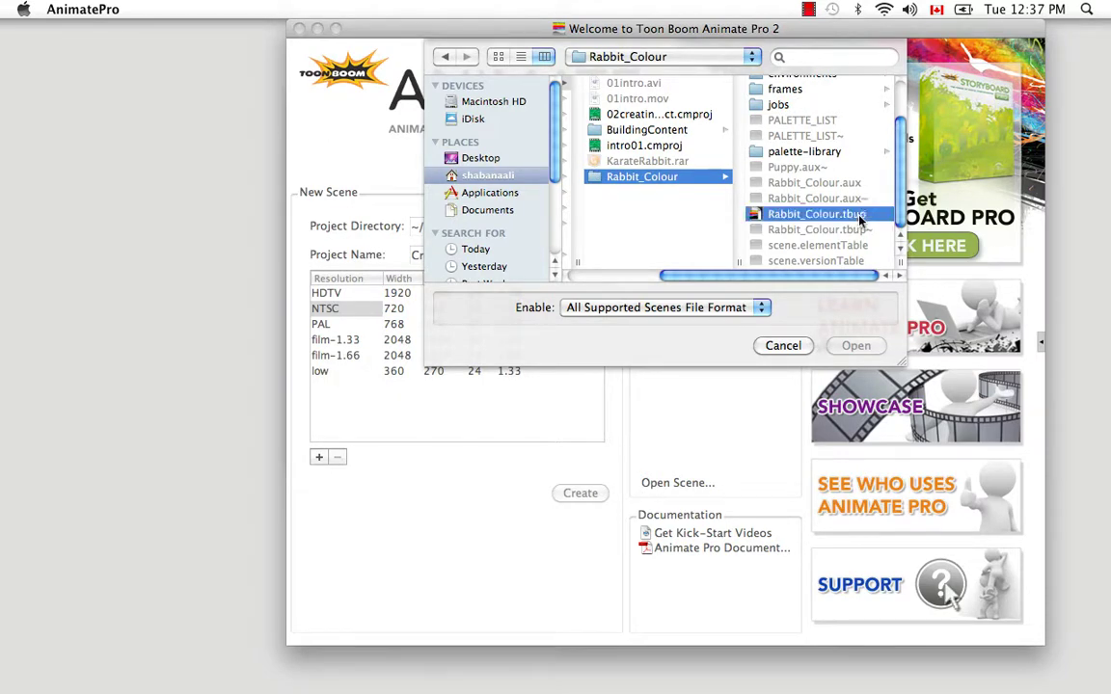
Look over the Rabbit_Colour folder and its scene file, and cancel opening a scene.
{"action": "left_click_drag", "start_coordinate": [716, 208], "coordinate": [713, 154]}
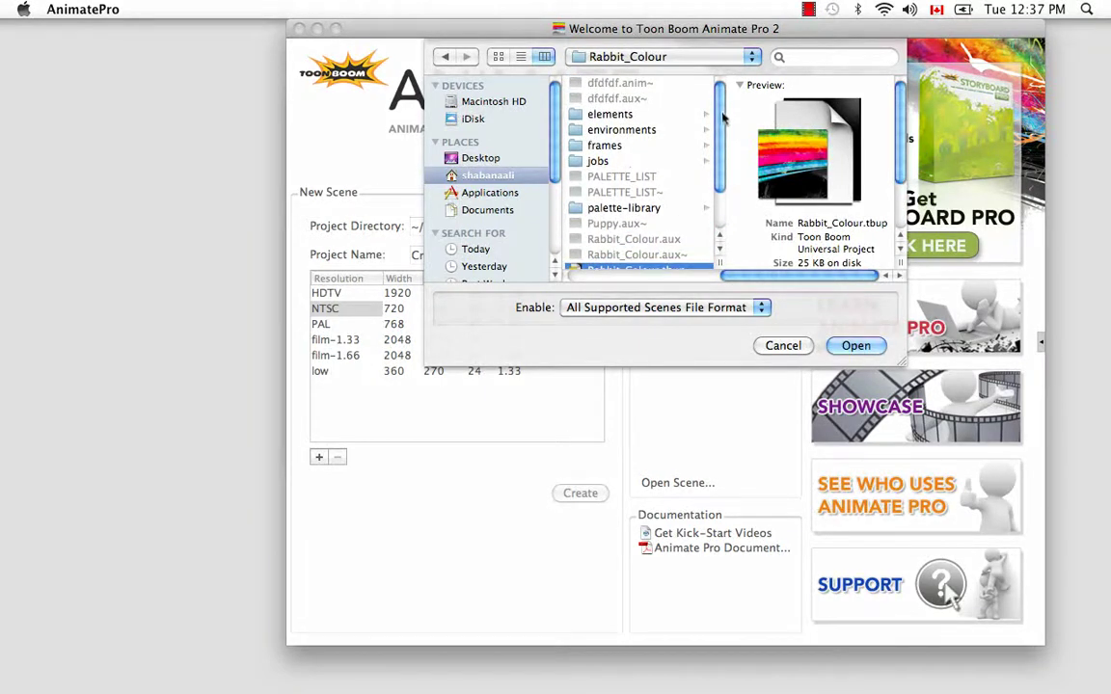
{"action": "scroll", "coordinate": [652, 108], "scroll_direction": "down", "scroll_amount": 3}
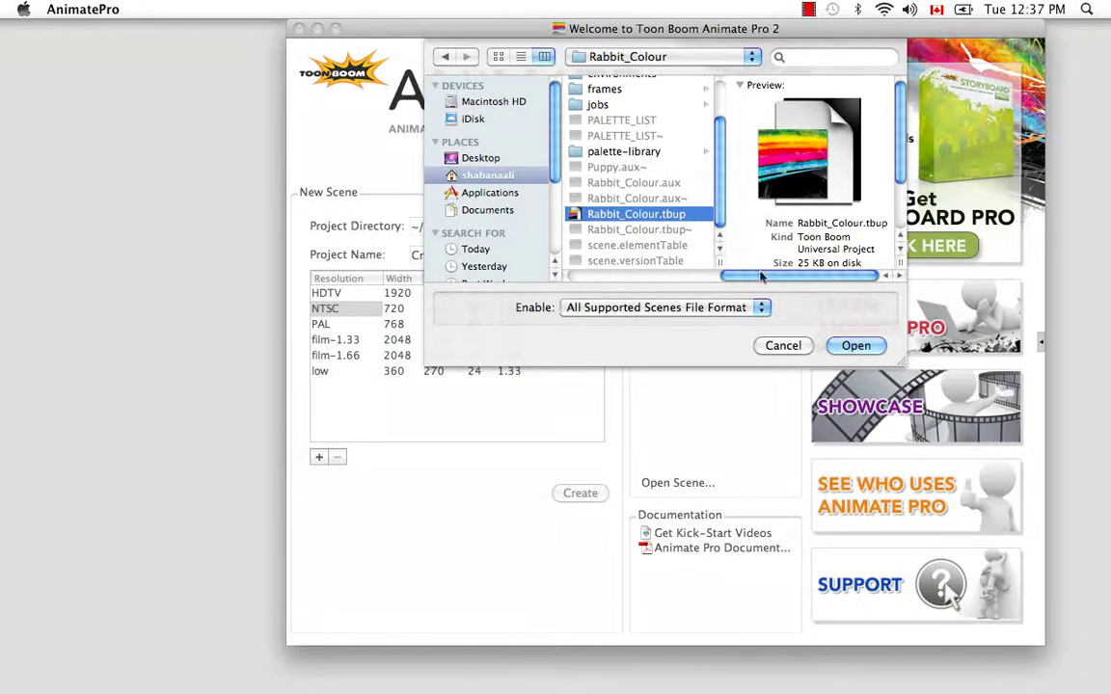
{"action": "left_click_drag", "start_coordinate": [761, 277], "coordinate": [655, 306]}
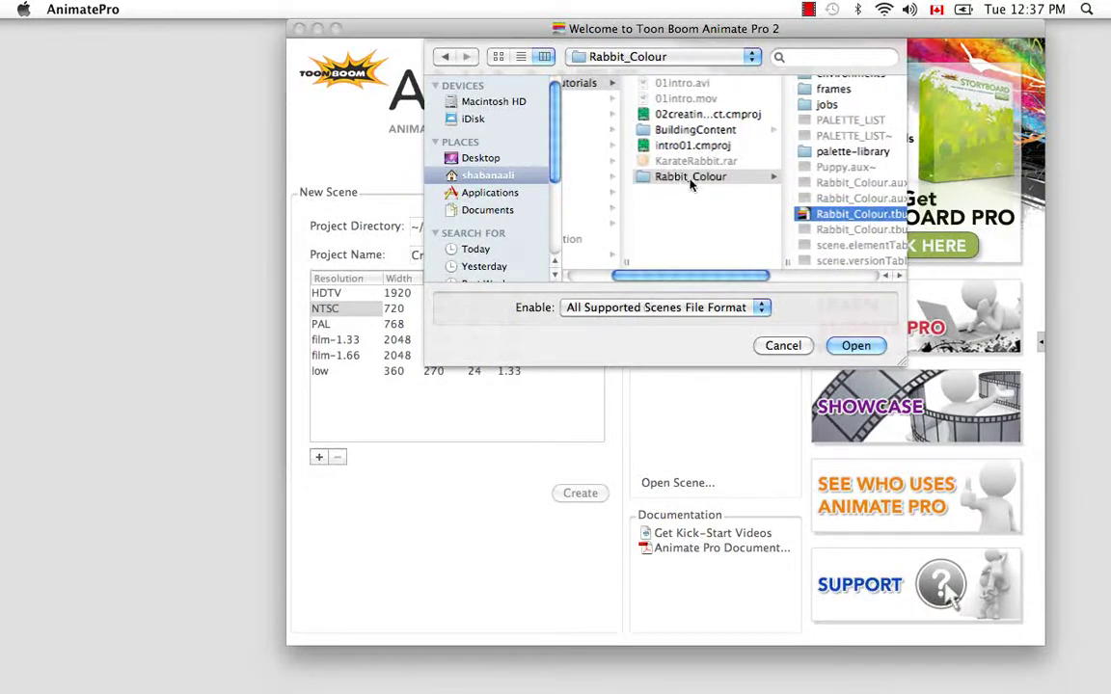
{"action": "left_click_drag", "start_coordinate": [702, 276], "coordinate": [728, 278]}
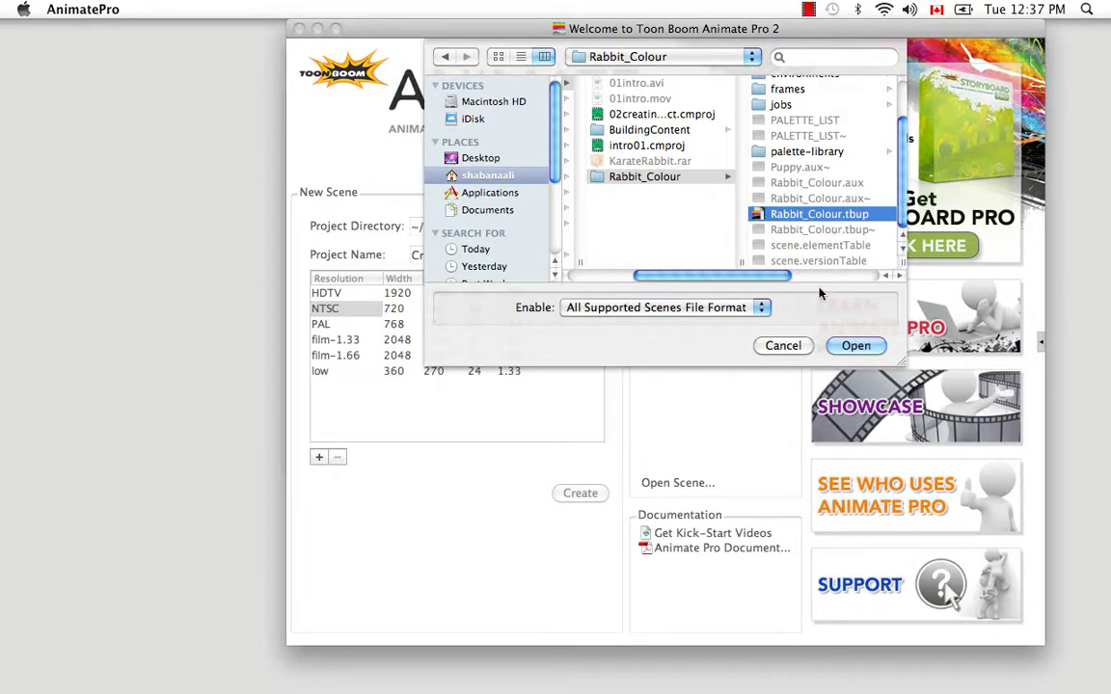
{"action": "left_click", "coordinate": [788, 348]}
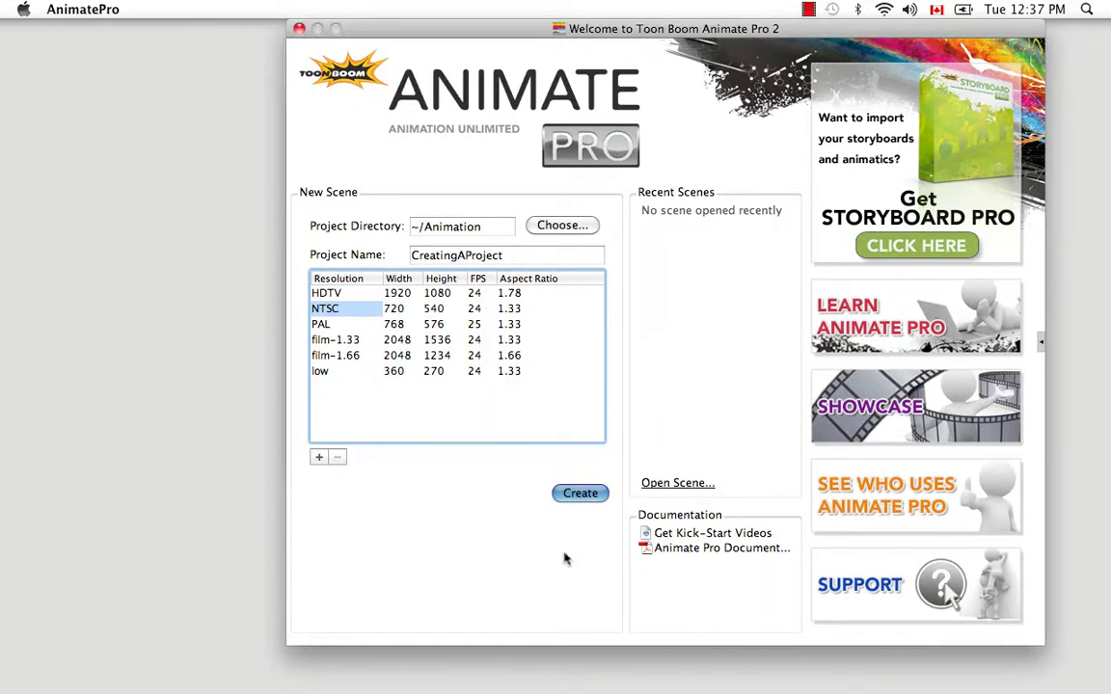
Create the CreatingAProject scene with the NTSC resolution.
{"action": "left_click", "coordinate": [579, 495]}
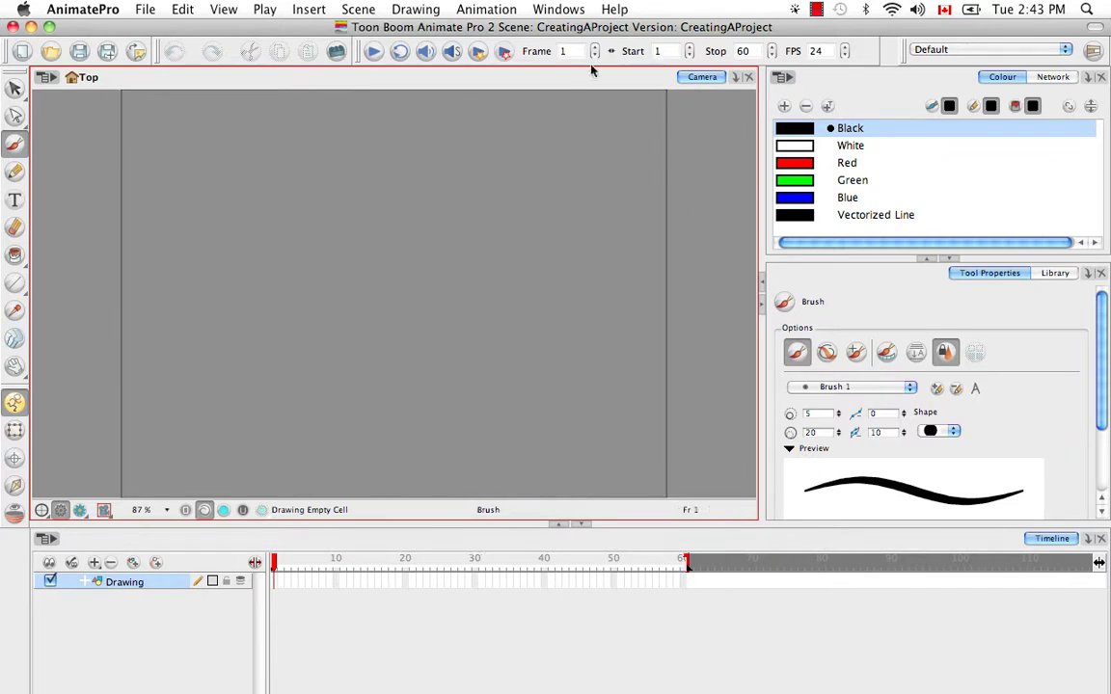
Open the Animate help system, look through its list of guides, and display User_Guide.pdf.
{"action": "left_click", "coordinate": [614, 9]}
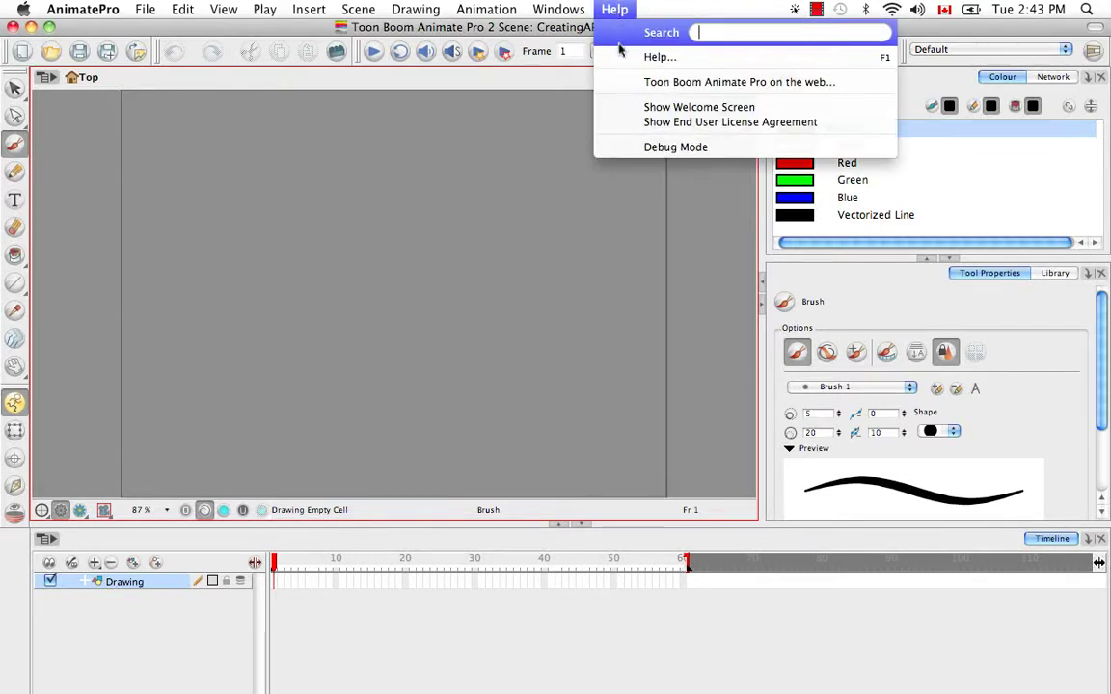
{"action": "left_click", "coordinate": [758, 65]}
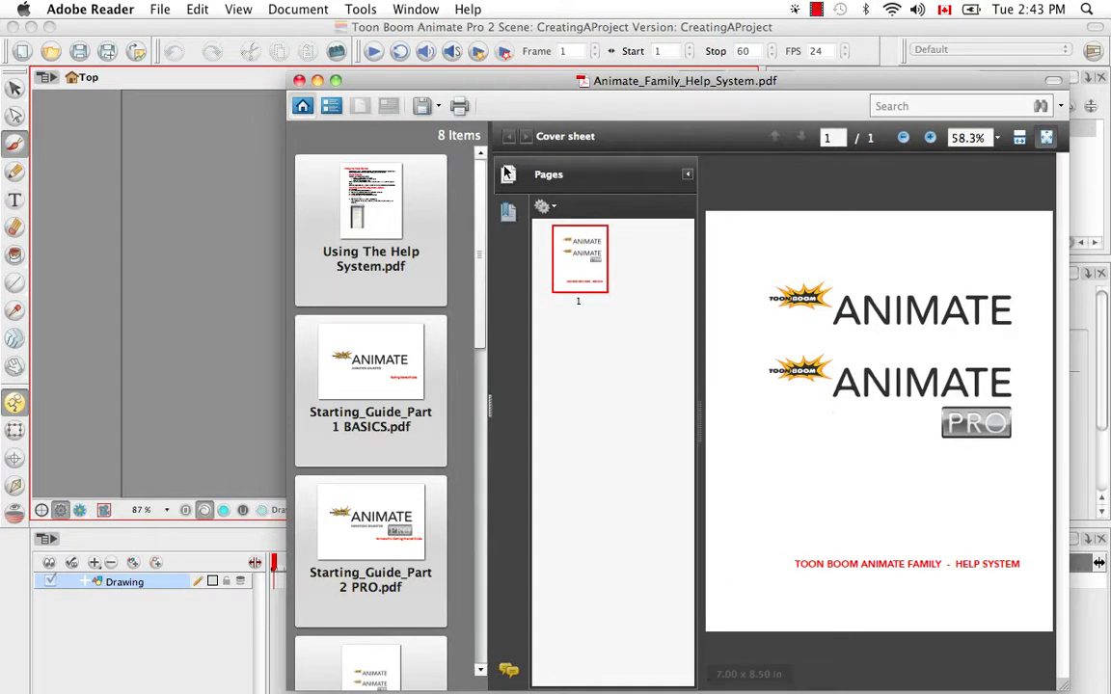
{"action": "left_click_drag", "start_coordinate": [446, 86], "coordinate": [374, 34]}
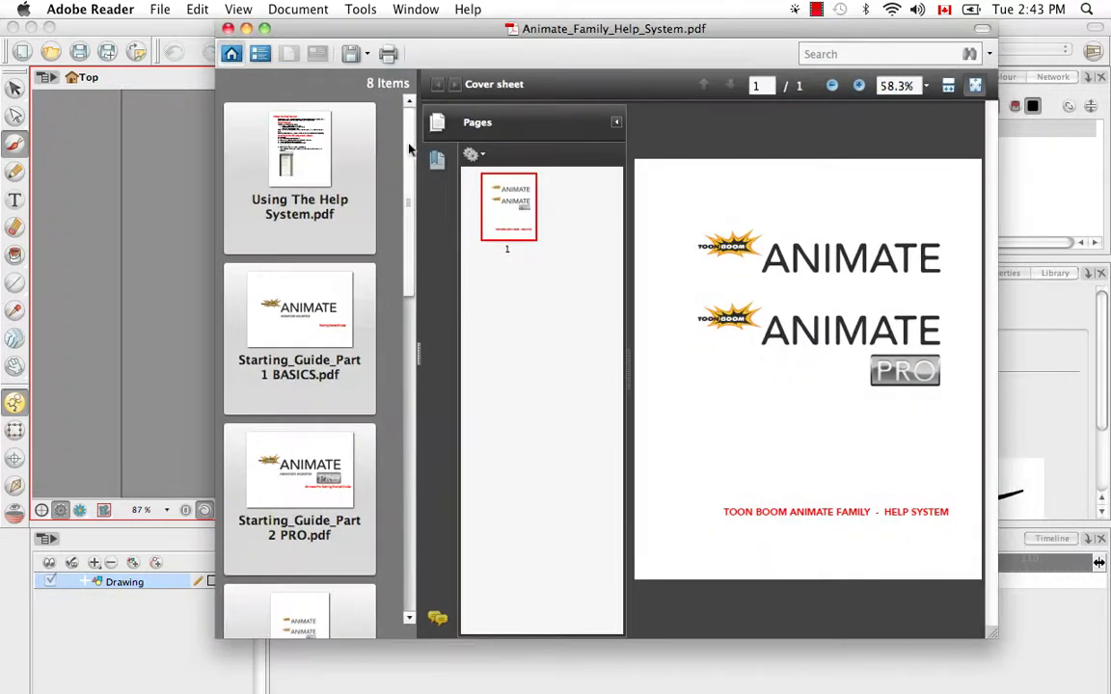
{"action": "scroll", "coordinate": [407, 173], "scroll_direction": "down", "scroll_amount": 3}
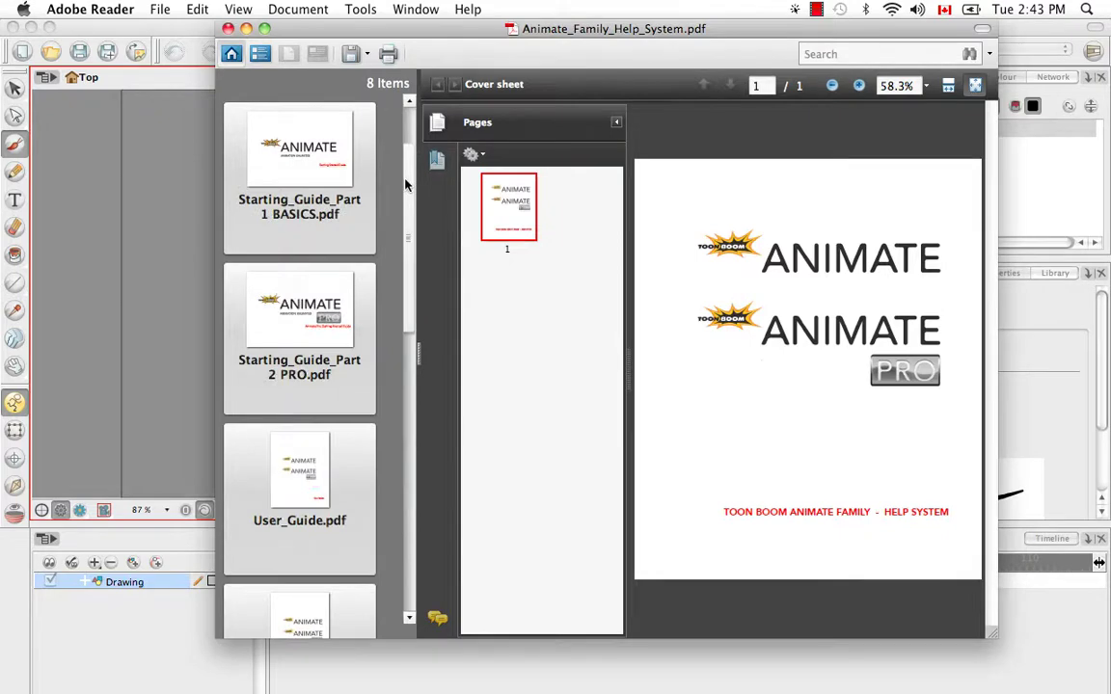
{"action": "left_click_drag", "start_coordinate": [404, 183], "coordinate": [409, 315]}
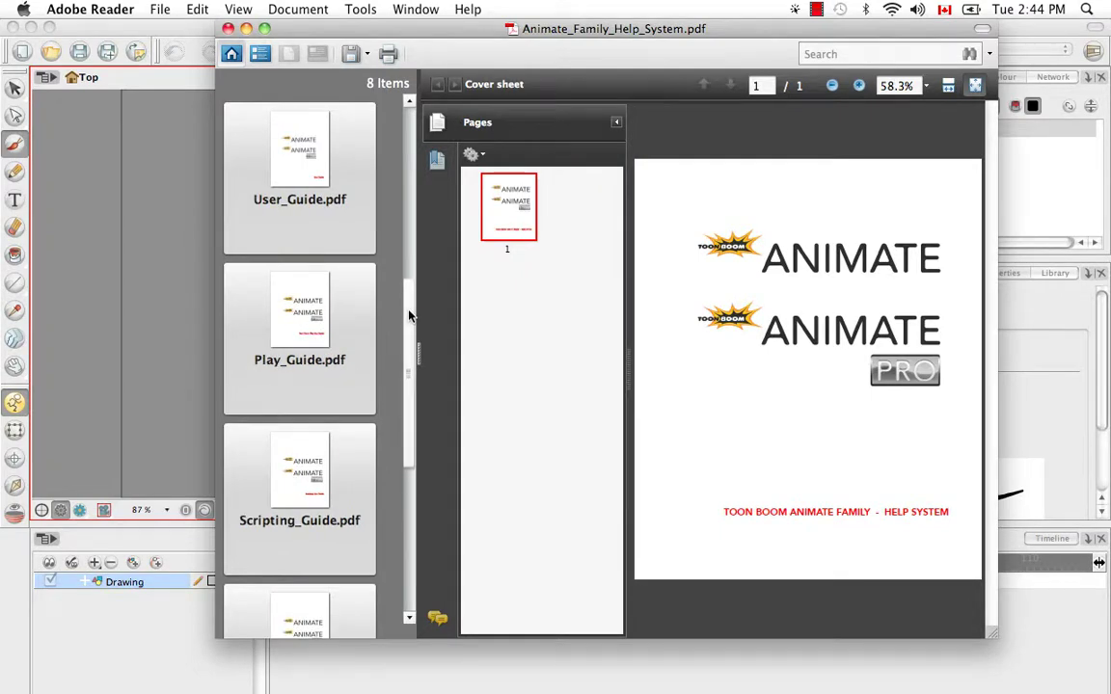
{"action": "left_click", "coordinate": [275, 142]}
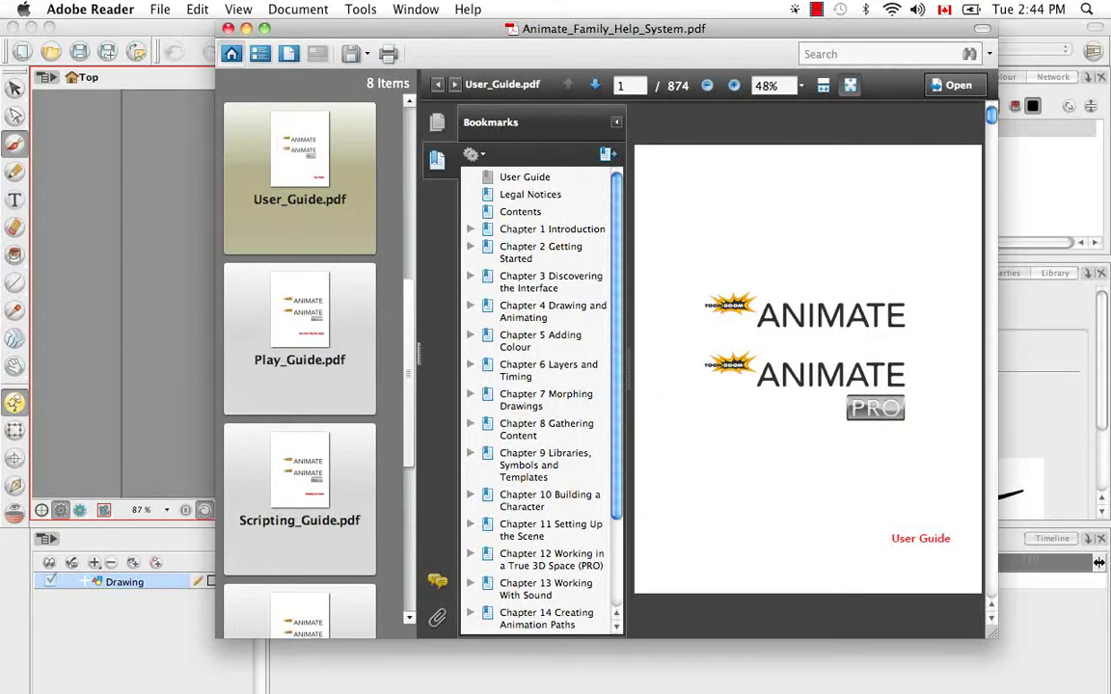
View the Understanding the Timeline and Xsheet View section in Chapter 6 Layers and Timing of the user guide.
{"action": "left_click", "coordinate": [514, 371]}
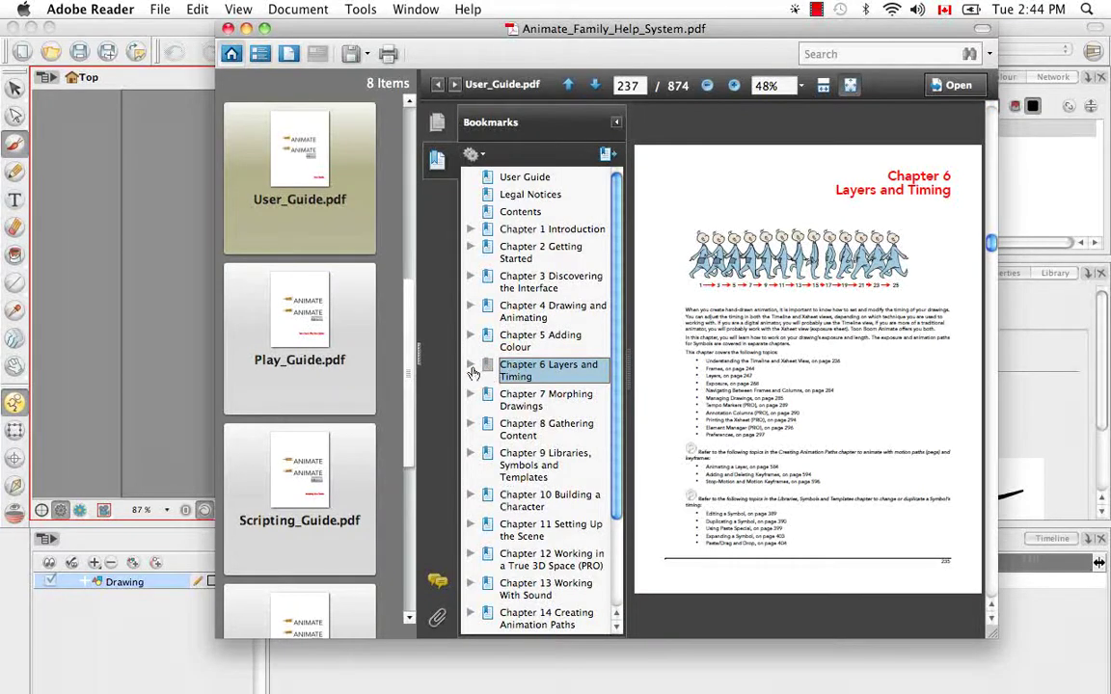
{"action": "left_click", "coordinate": [470, 363]}
{"action": "left_click", "coordinate": [529, 417]}
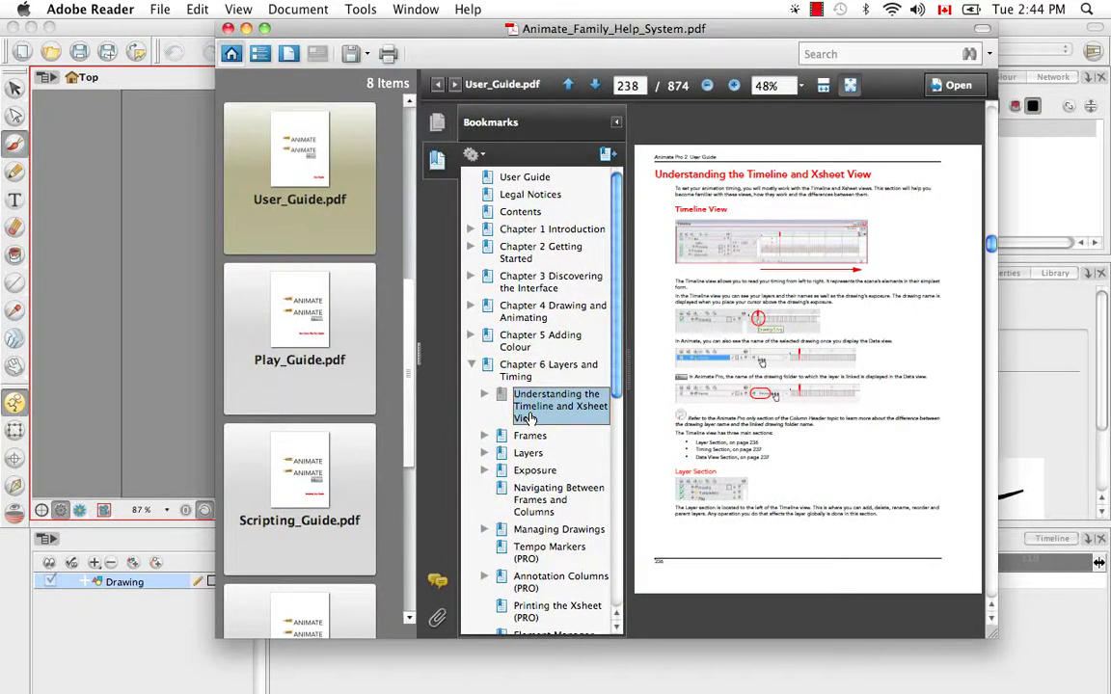
Search the user guide for "texture" and choose the Drawing with Line Texture (PRO) result.
{"action": "left_click", "coordinate": [848, 55]}
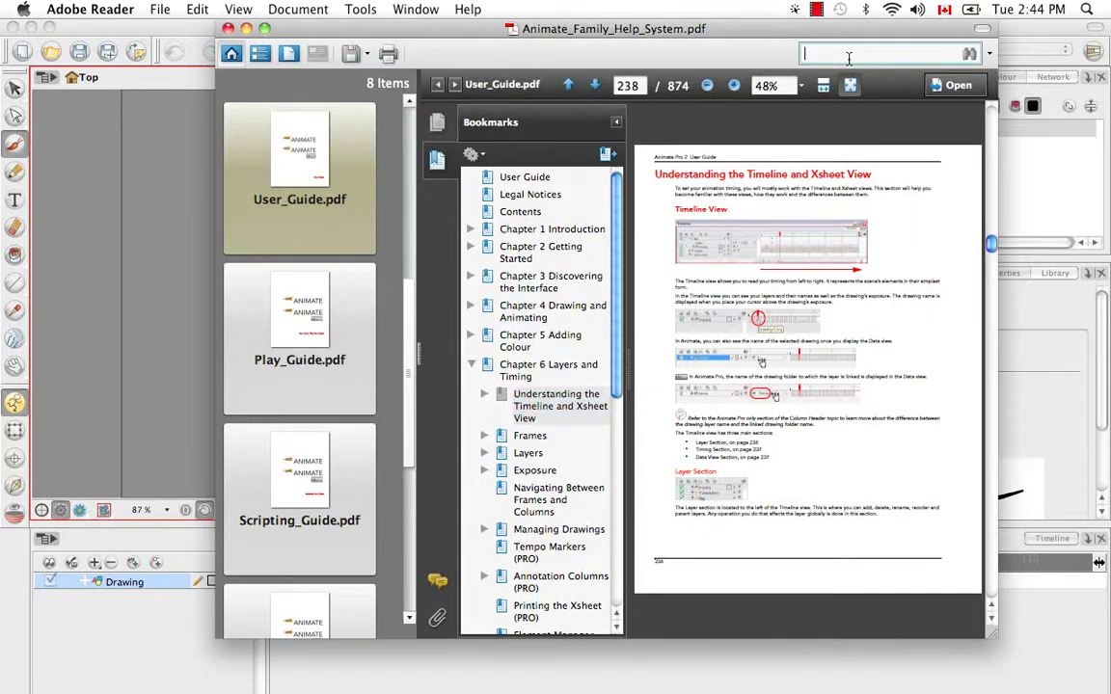
{"action": "type", "text": "texture"}
{"action": "key", "text": "Return"}
{"action": "left_click", "coordinate": [865, 152]}
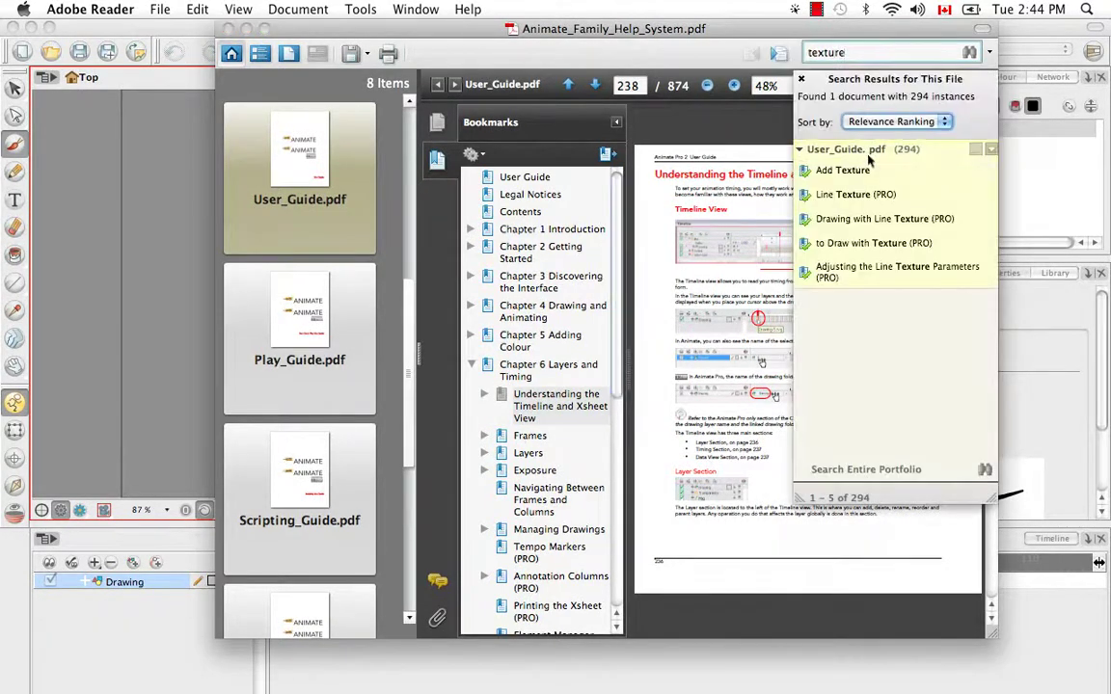
{"action": "left_click", "coordinate": [910, 220]}
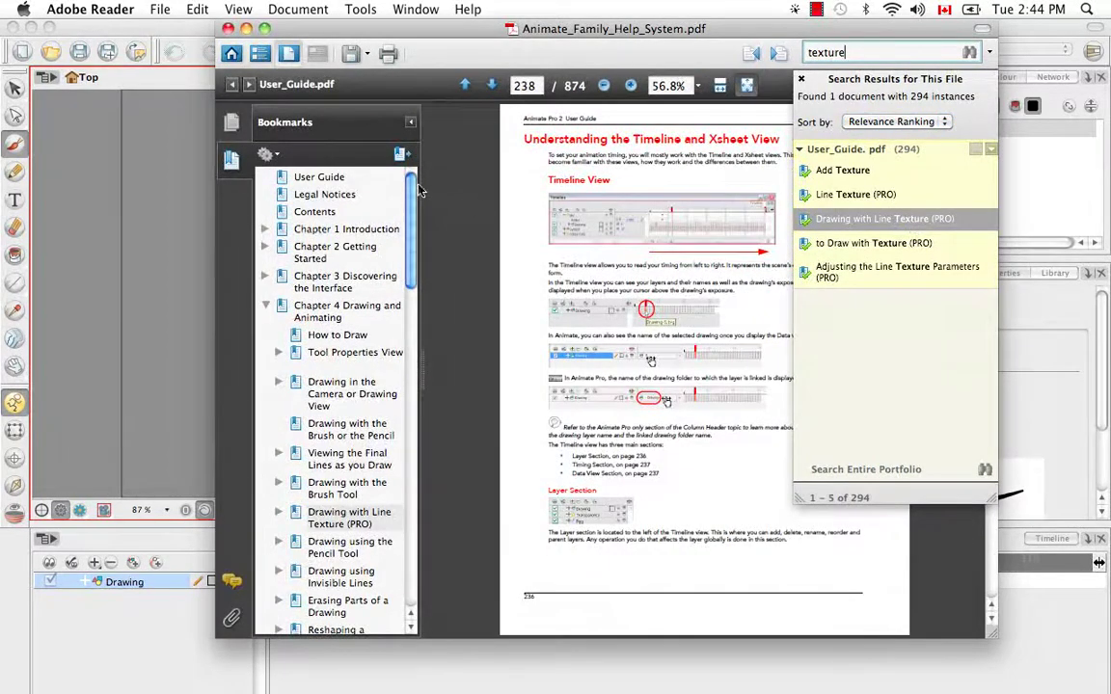
View the Creating and Opening a Scene topic through the guide's Contents, and close the help to return to Animate Pro.
{"action": "left_click", "coordinate": [327, 216]}
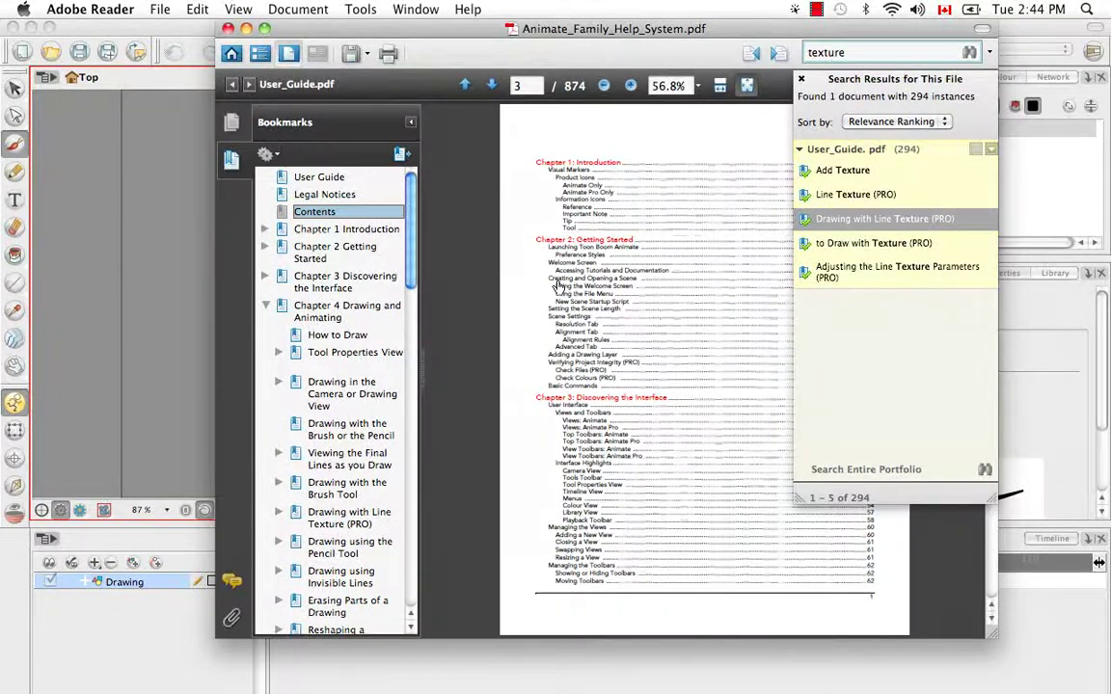
{"action": "left_click", "coordinate": [503, 258]}
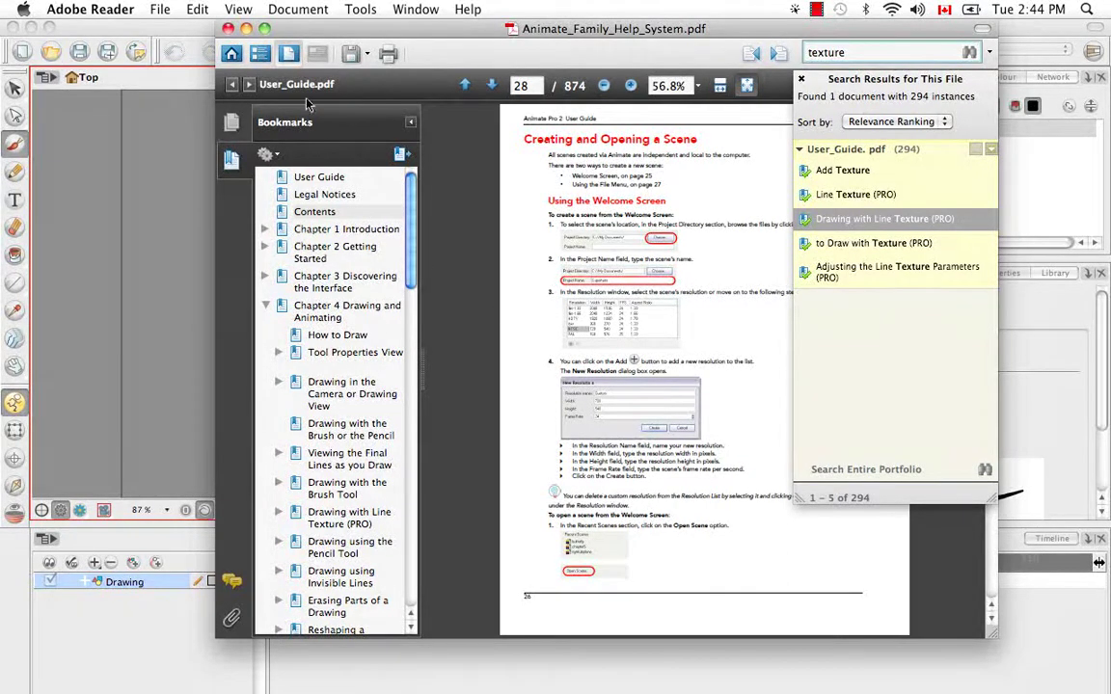
{"action": "left_click", "coordinate": [228, 28]}
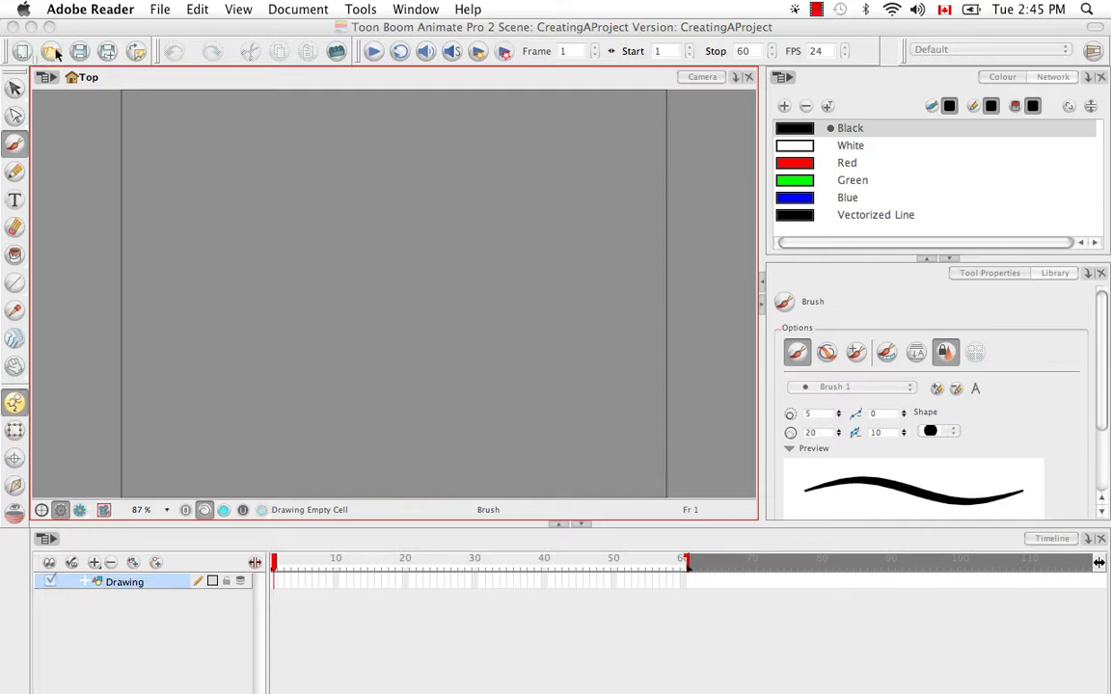
{"action": "left_click", "coordinate": [138, 178]}
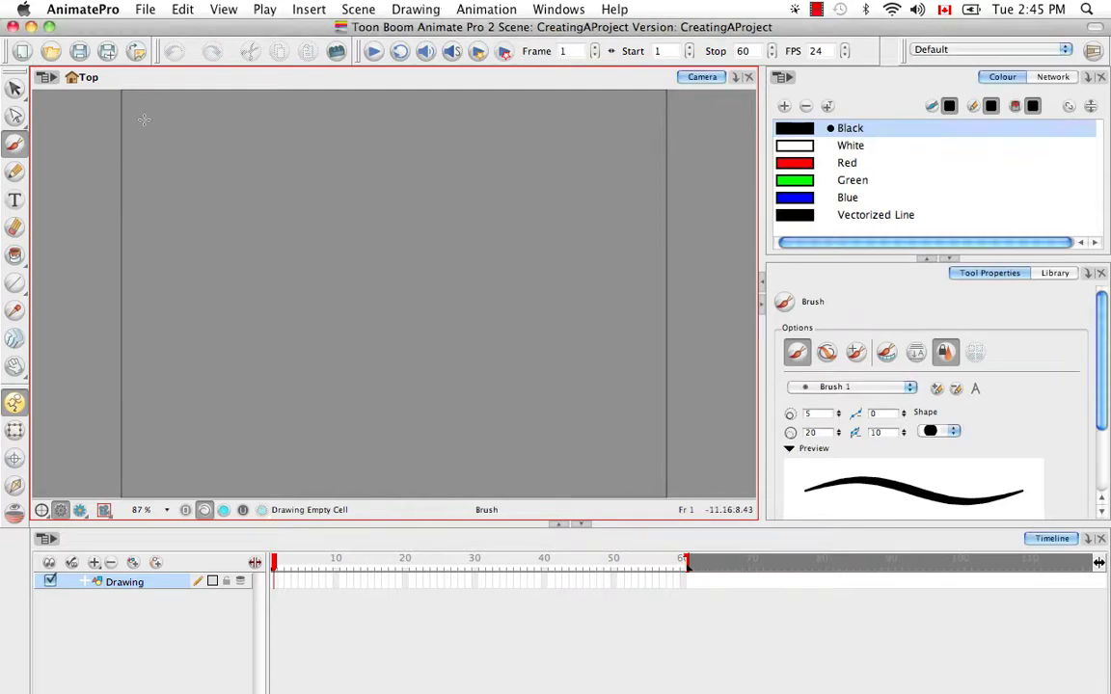
Display the settings for creating a new scene from within the open project, and cancel without creating one.
{"action": "left_click", "coordinate": [147, 12]}
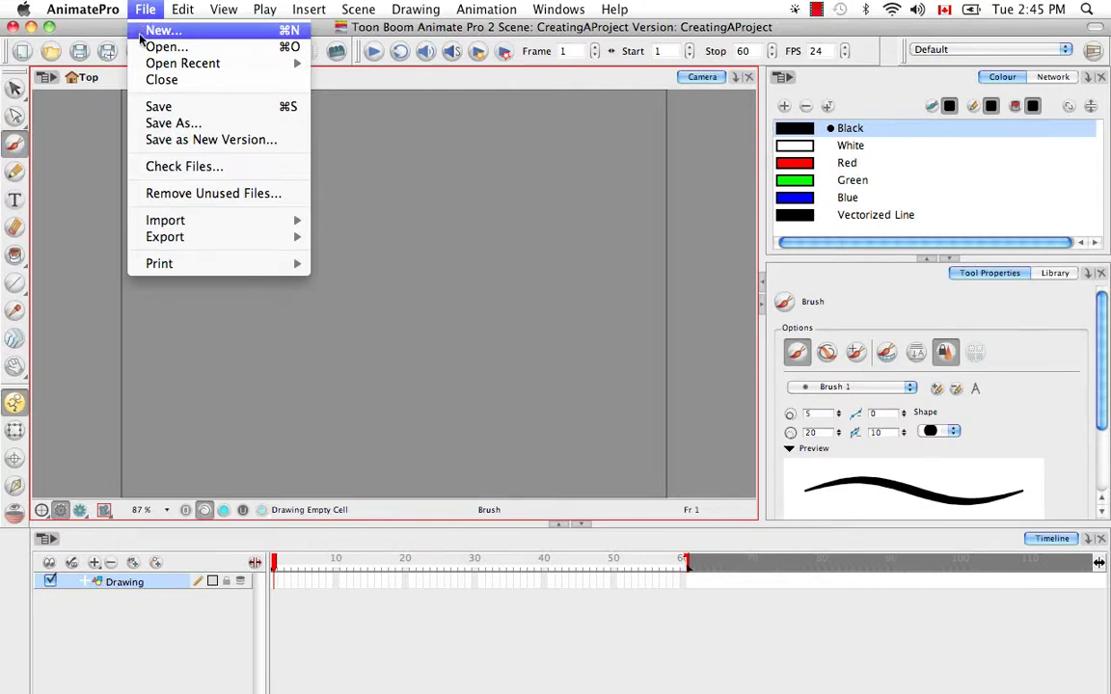
{"action": "left_click", "coordinate": [463, 179]}
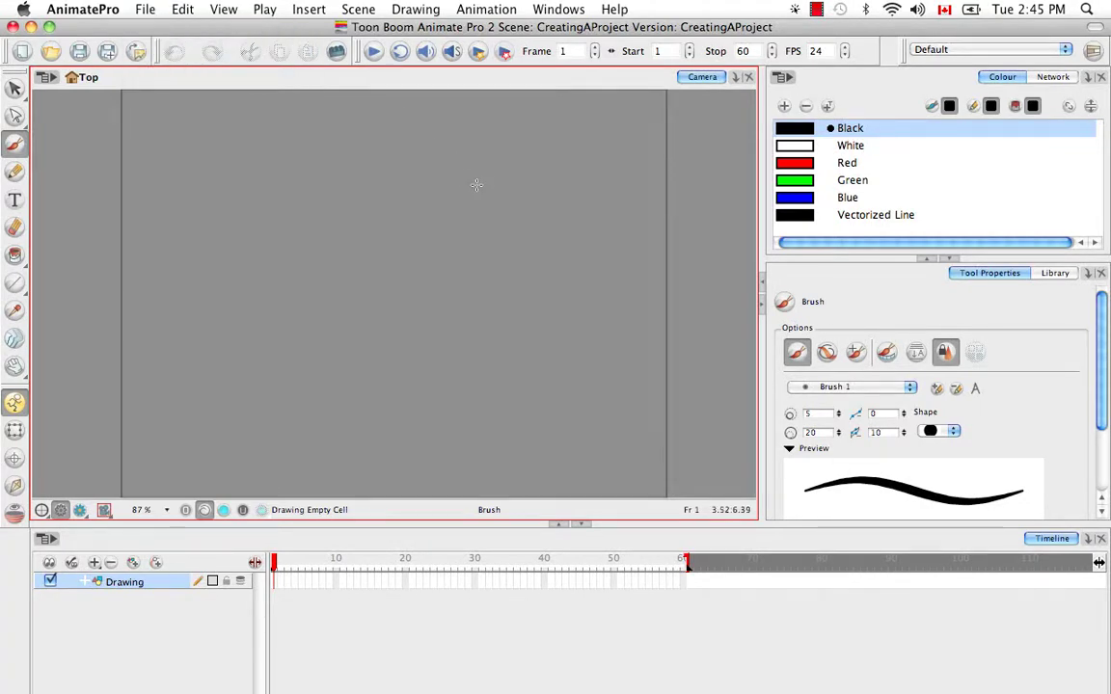
{"action": "key", "text": "super+n"}
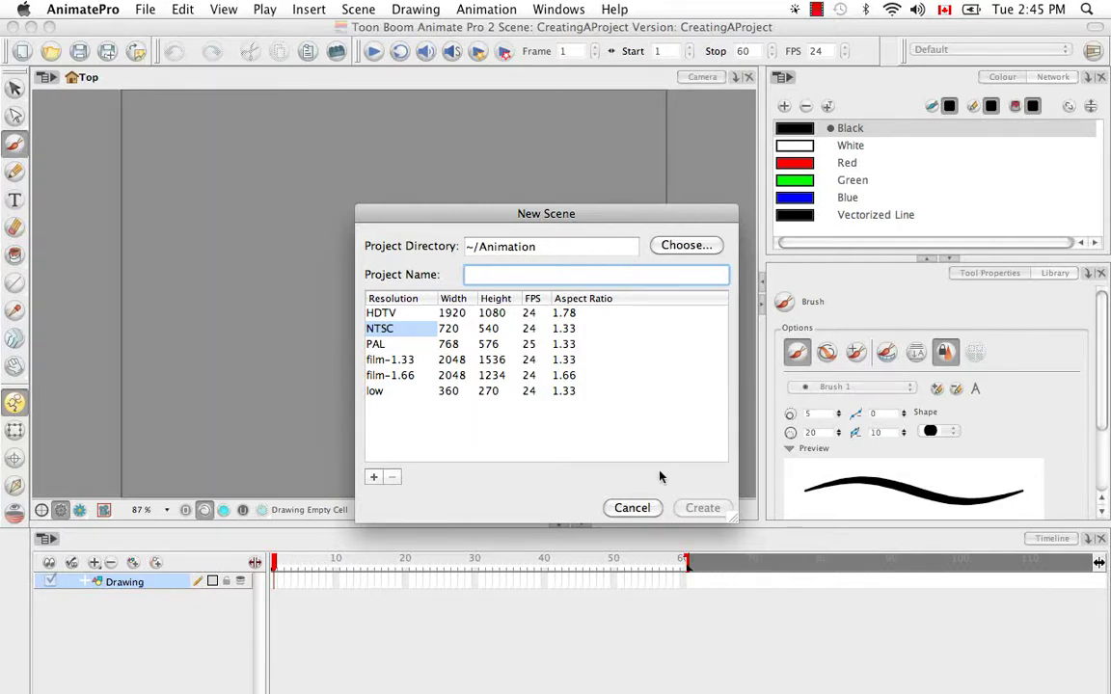
{"action": "left_click", "coordinate": [633, 507]}
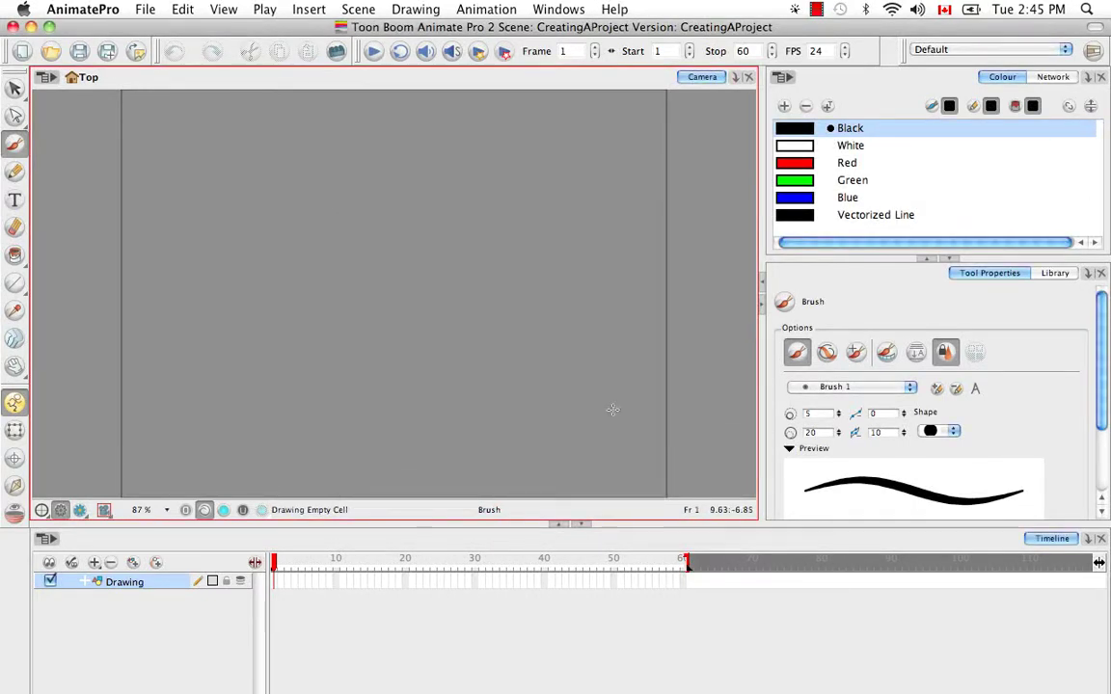
Start opening another scene without saving the current one, browse the home and Applications folders, and cancel.
{"action": "key", "text": "super+o"}
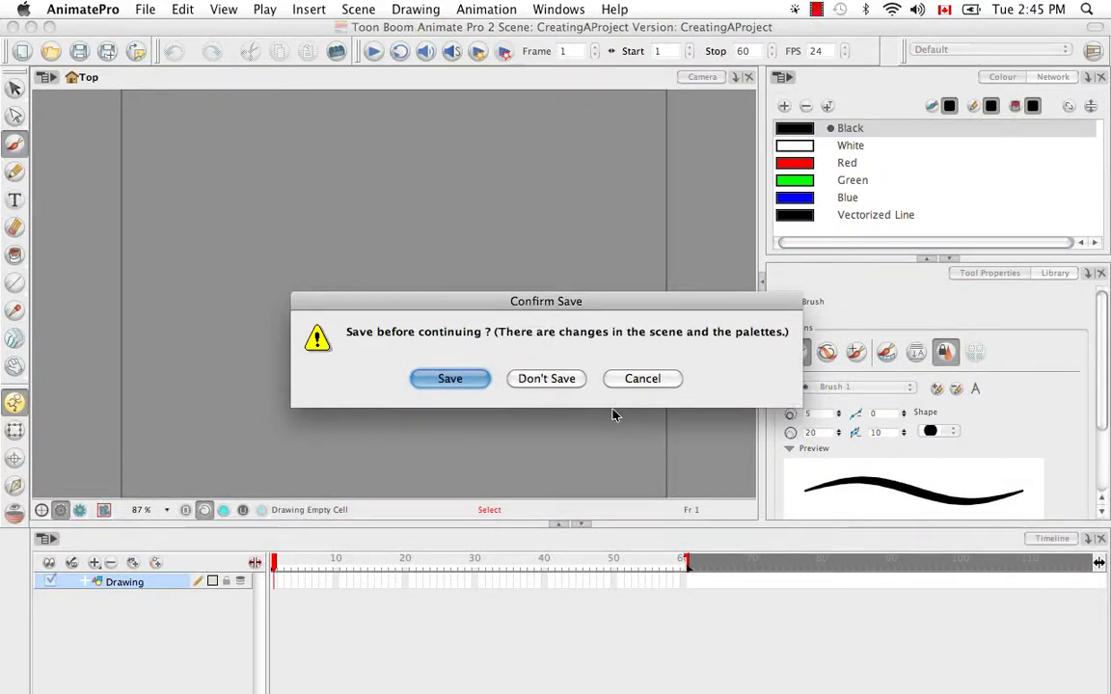
{"action": "left_click", "coordinate": [548, 382]}
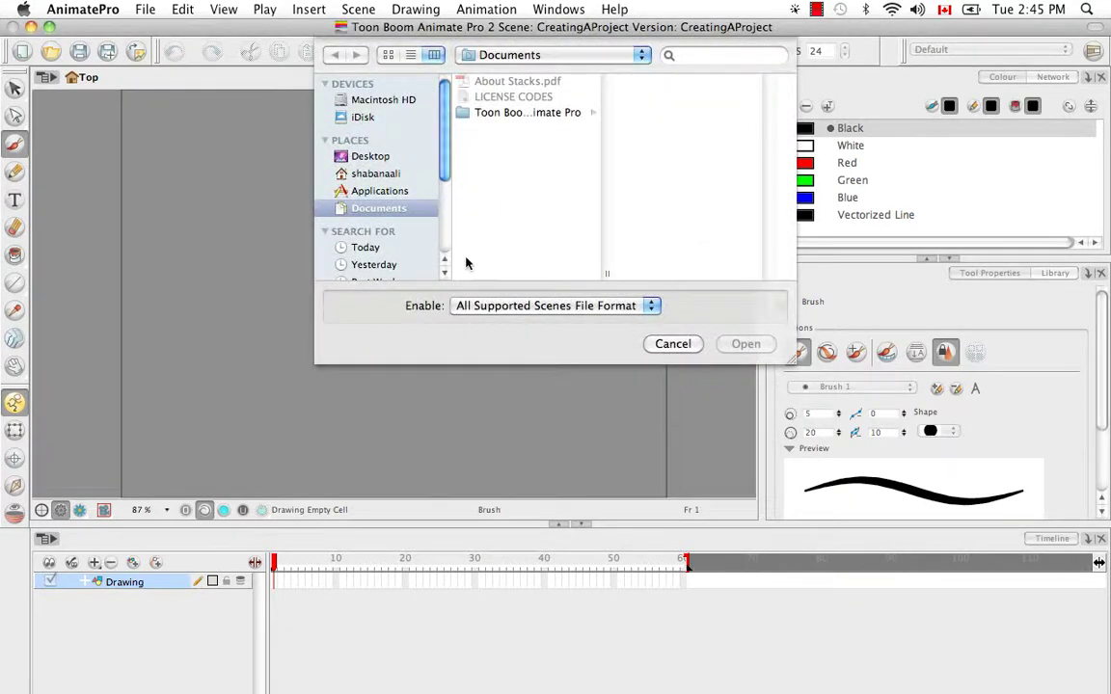
{"action": "left_click", "coordinate": [375, 173]}
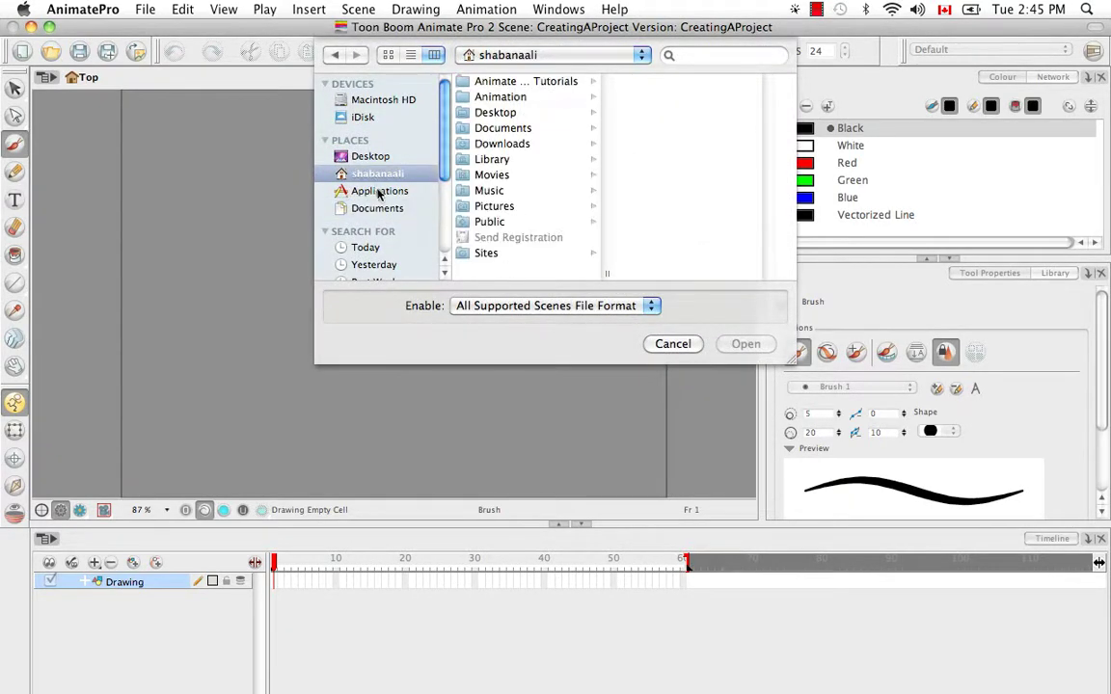
{"action": "left_click", "coordinate": [379, 191]}
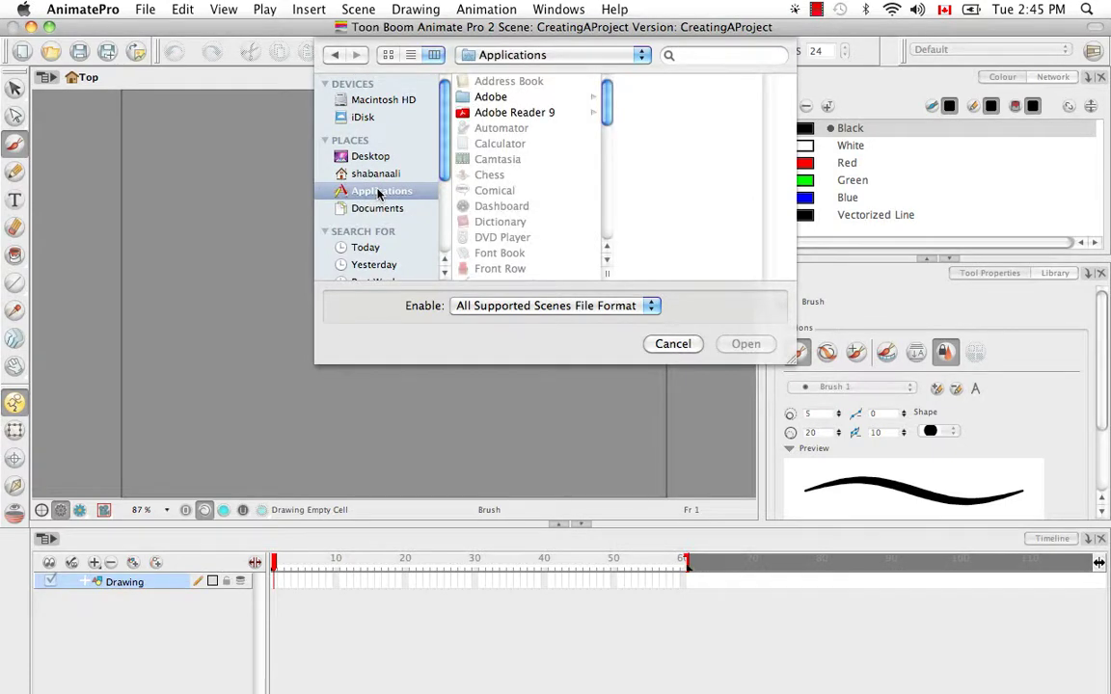
{"action": "left_click", "coordinate": [652, 347]}
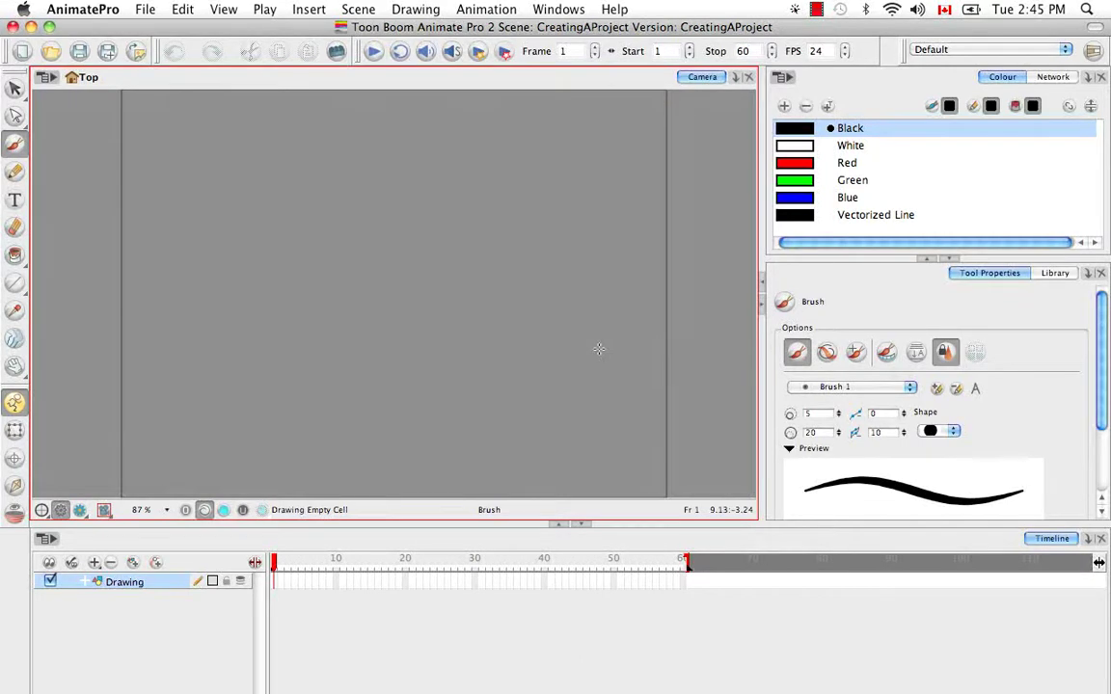